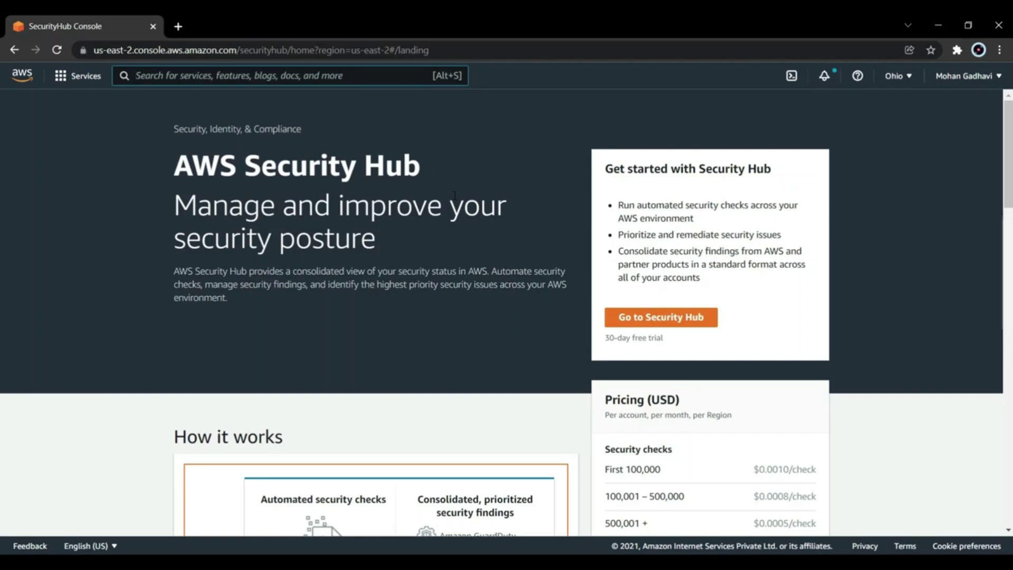
- Review the Security Hub landing page, covering how it works, benefits, use cases and the pricing for security checks and finding ingestion
{"action": "scroll", "coordinate": [454, 236], "scroll_direction": "down", "scroll_amount": 4}
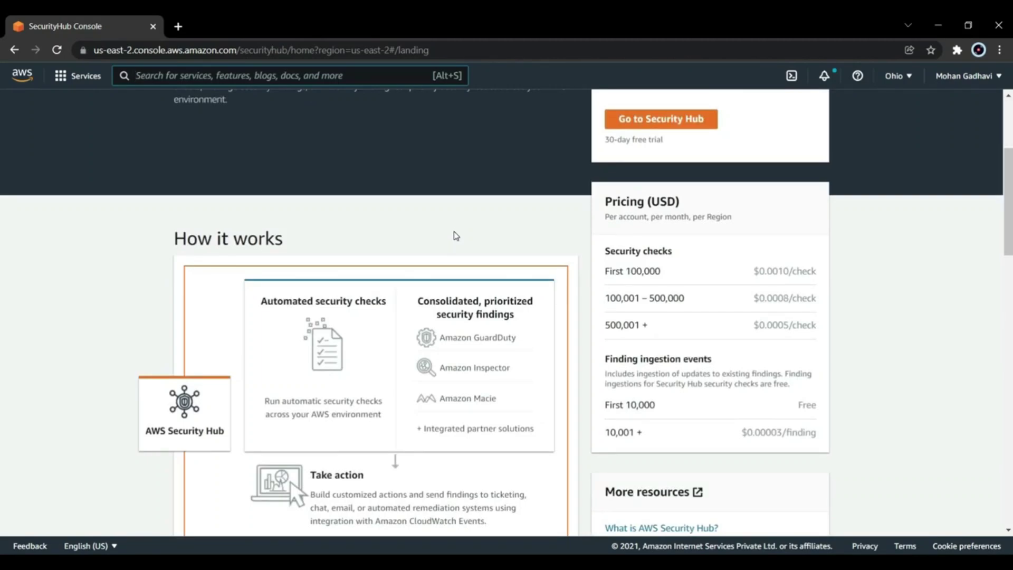
{"action": "scroll", "coordinate": [456, 242], "scroll_direction": "down", "scroll_amount": 14}
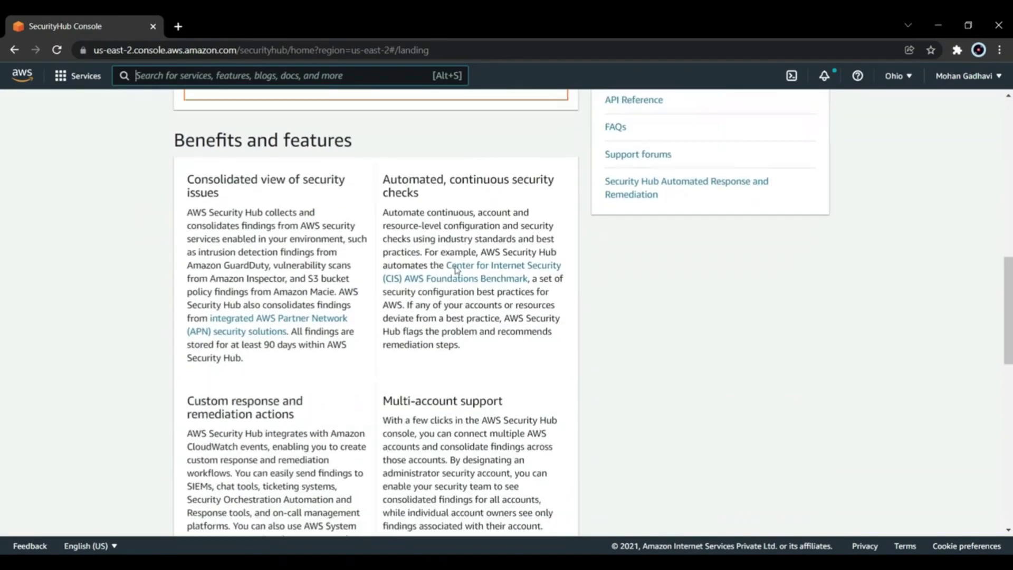
{"action": "scroll", "coordinate": [457, 269], "scroll_direction": "down", "scroll_amount": 8}
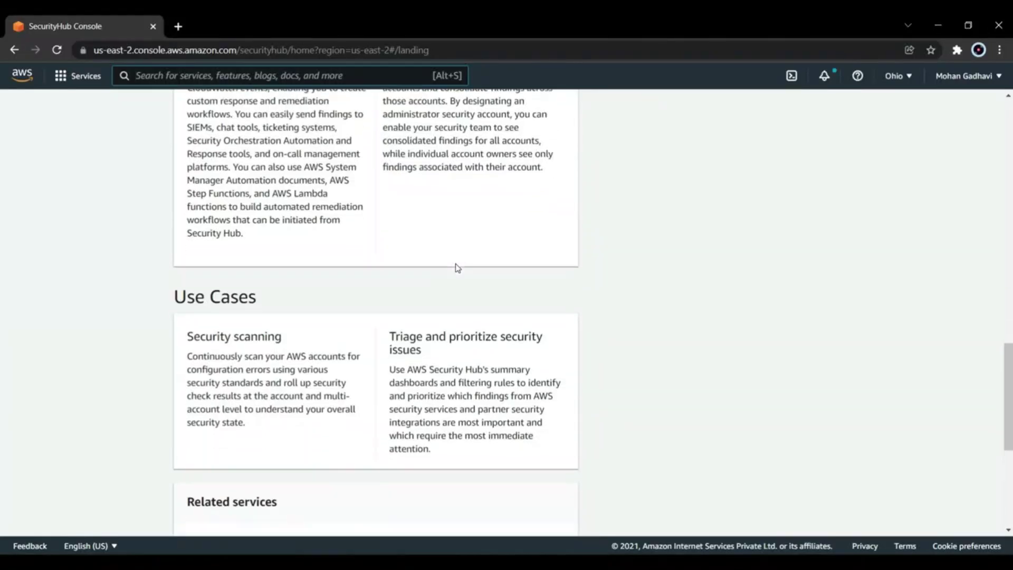
{"action": "scroll", "coordinate": [457, 269], "scroll_direction": "up", "scroll_amount": 20}
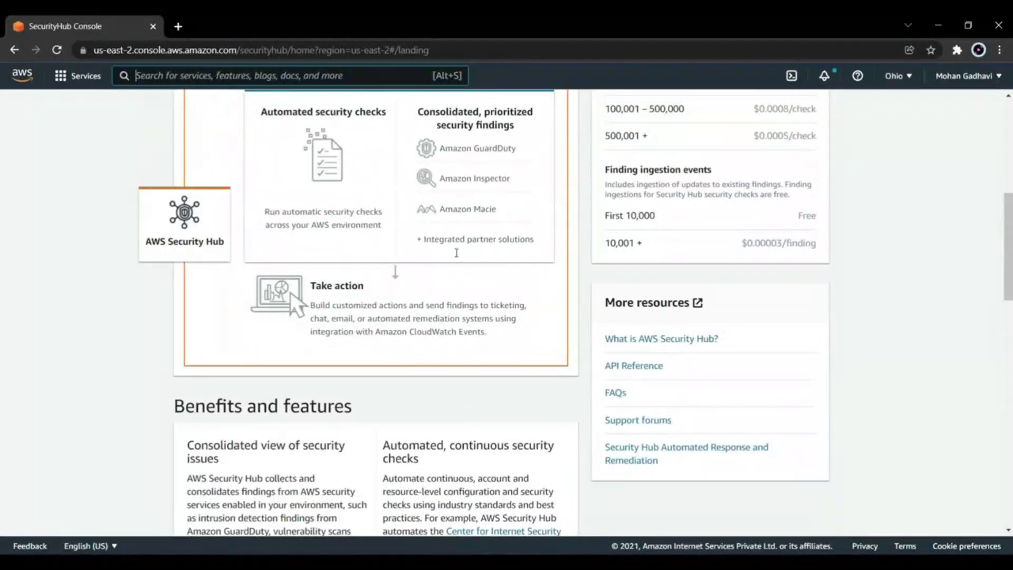
{"action": "scroll", "coordinate": [457, 253], "scroll_direction": "up", "scroll_amount": 3}
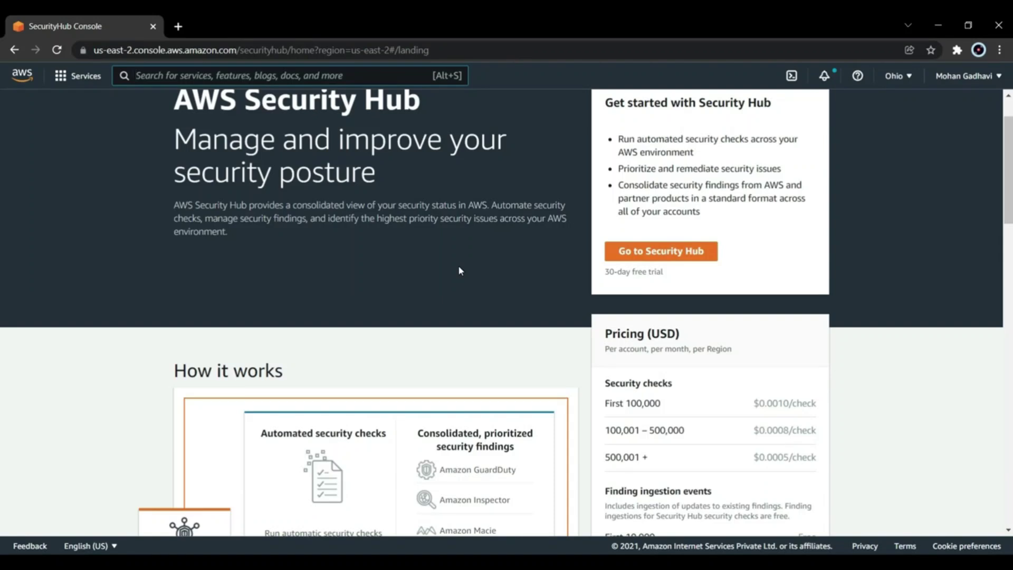
{"action": "left_click_drag", "start_coordinate": [601, 327], "coordinate": [818, 464]}
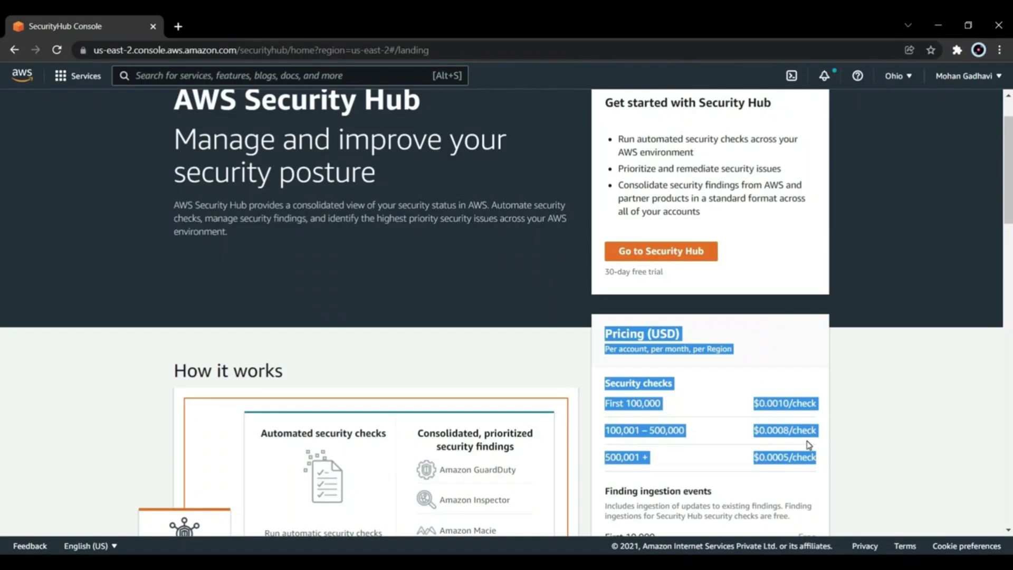
{"action": "scroll", "coordinate": [808, 444], "scroll_direction": "down", "scroll_amount": 3}
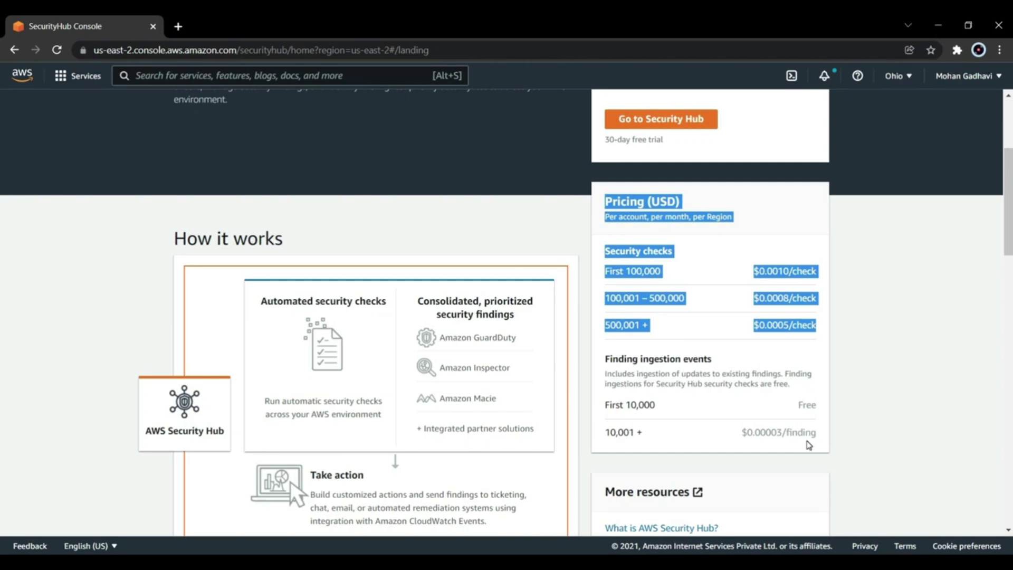
{"action": "scroll", "coordinate": [721, 412], "scroll_direction": "up", "scroll_amount": 3}
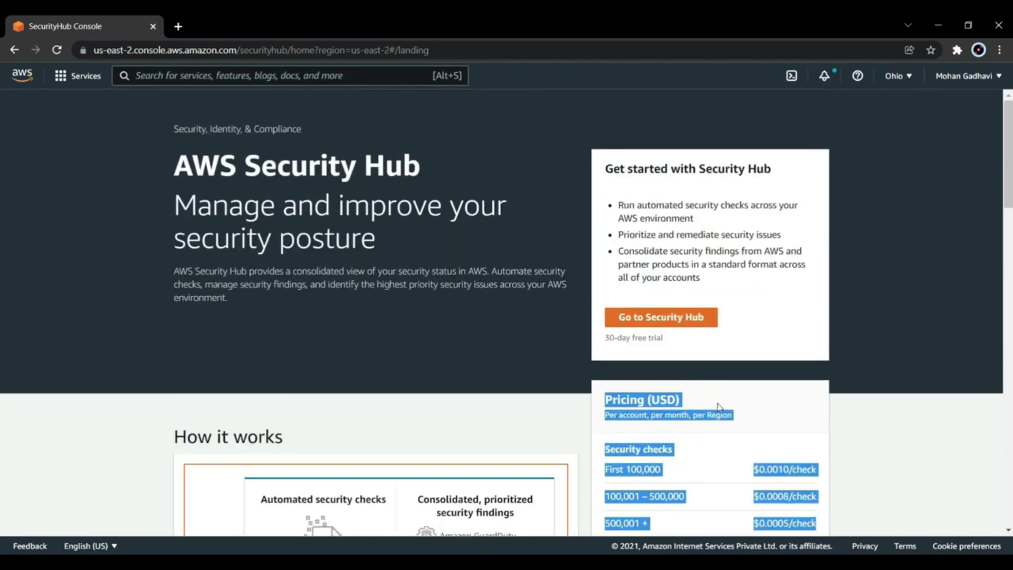
- Enable Security Hub with the PCI DSS v3.2.1 standard added to the preselected AWS Foundational Security Best Practices and CIS AWS Foundations Benchmark standards
{"action": "left_click", "coordinate": [677, 318]}
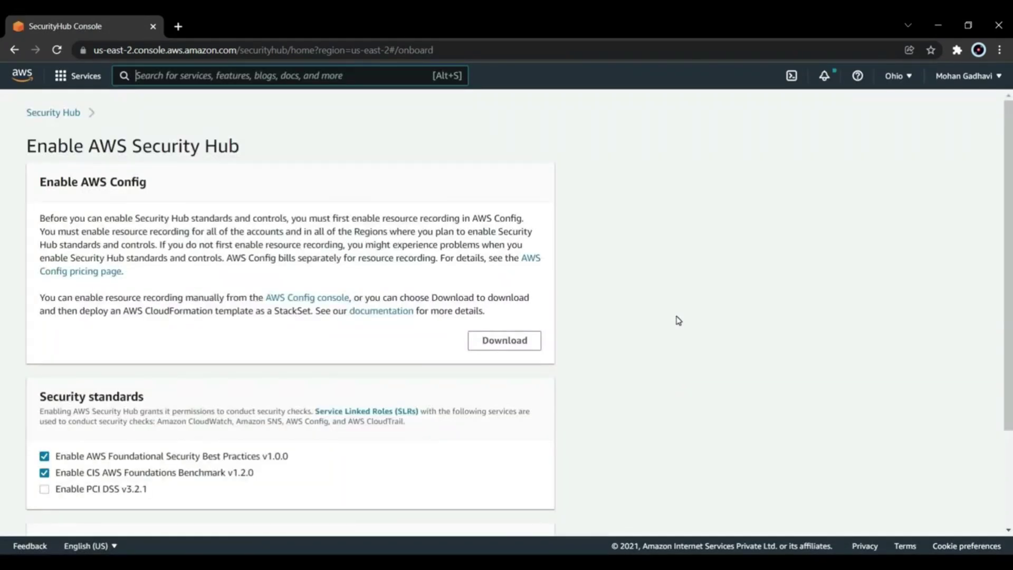
{"action": "scroll", "coordinate": [656, 285], "scroll_direction": "down", "scroll_amount": 3}
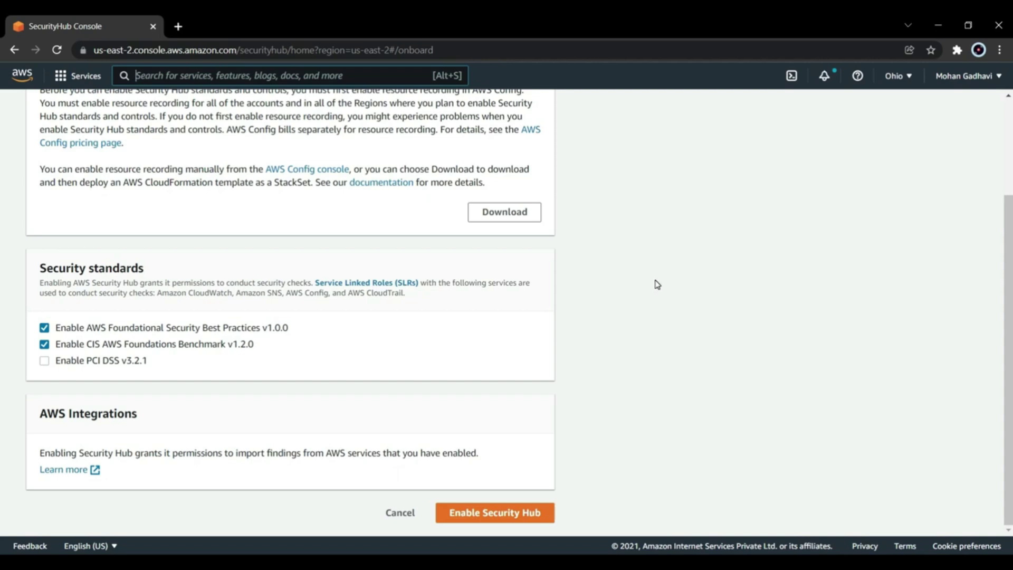
{"action": "left_click", "coordinate": [44, 361]}
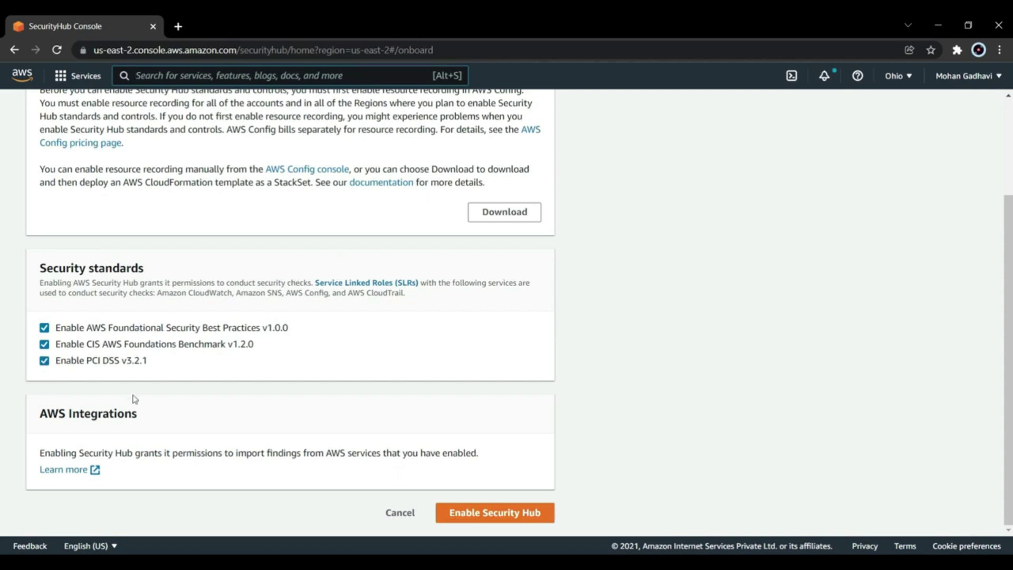
{"action": "left_click", "coordinate": [476, 515]}
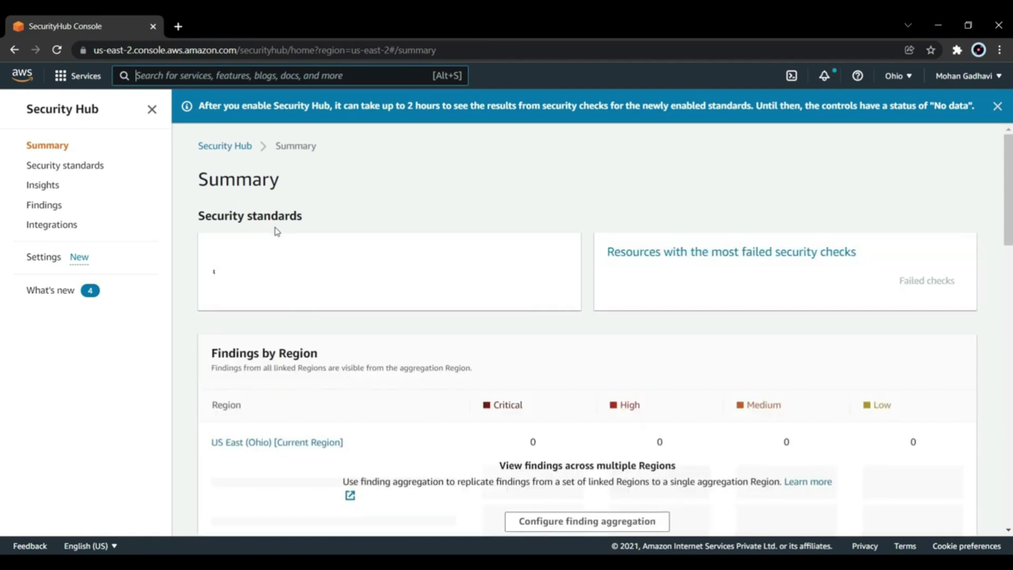
- Look through the whole Summary page, from the security standards scores to the insights list and latest findings from AWS integrations
{"action": "scroll", "coordinate": [274, 231], "scroll_direction": "down", "scroll_amount": 6}
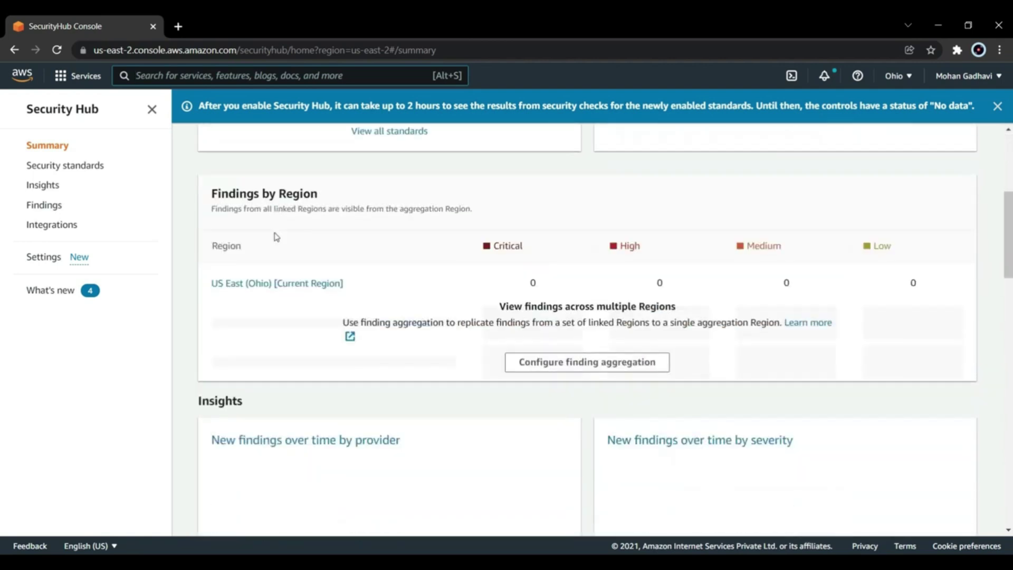
{"action": "scroll", "coordinate": [290, 222], "scroll_direction": "down", "scroll_amount": 5}
{"action": "scroll", "coordinate": [292, 219], "scroll_direction": "up", "scroll_amount": 11}
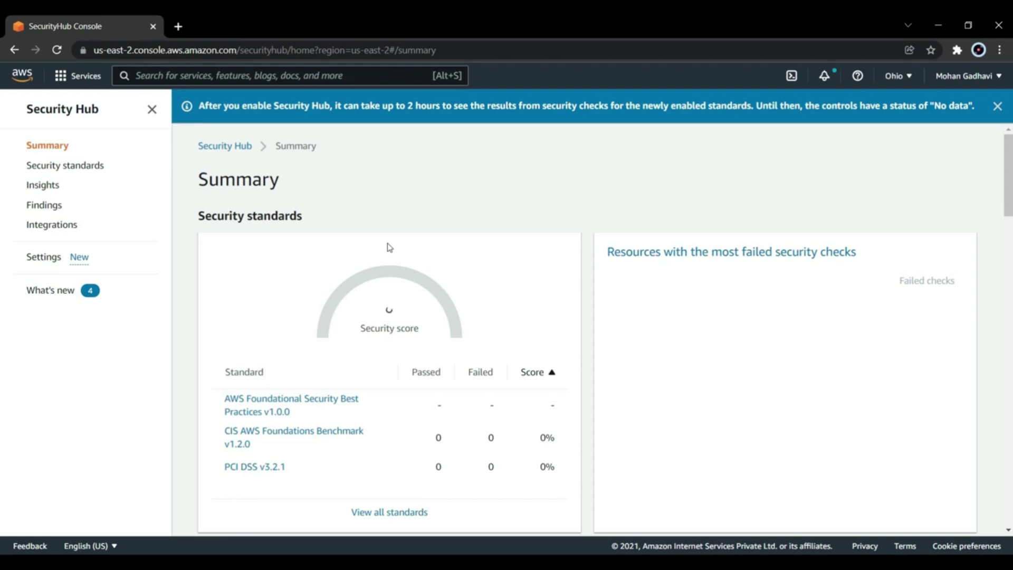
{"action": "scroll", "coordinate": [448, 181], "scroll_direction": "down", "scroll_amount": 4}
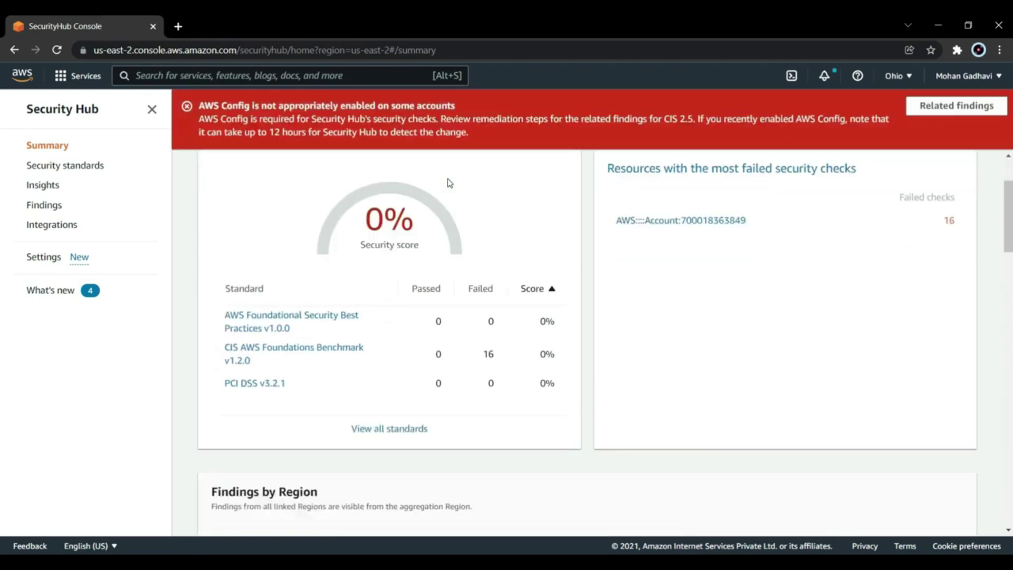
{"action": "scroll", "coordinate": [449, 180], "scroll_direction": "up", "scroll_amount": 4}
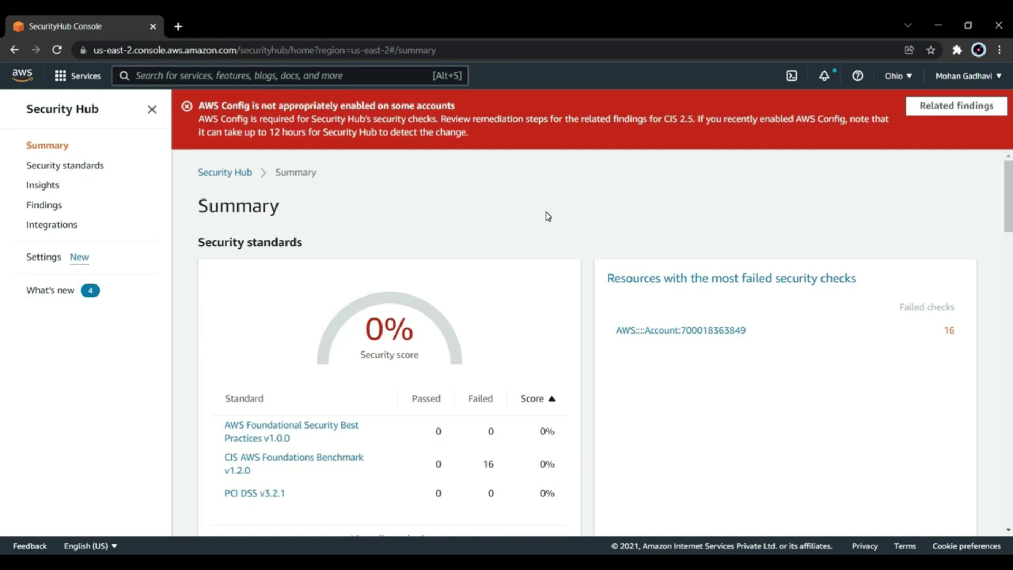
{"action": "scroll", "coordinate": [548, 217], "scroll_direction": "down", "scroll_amount": 20}
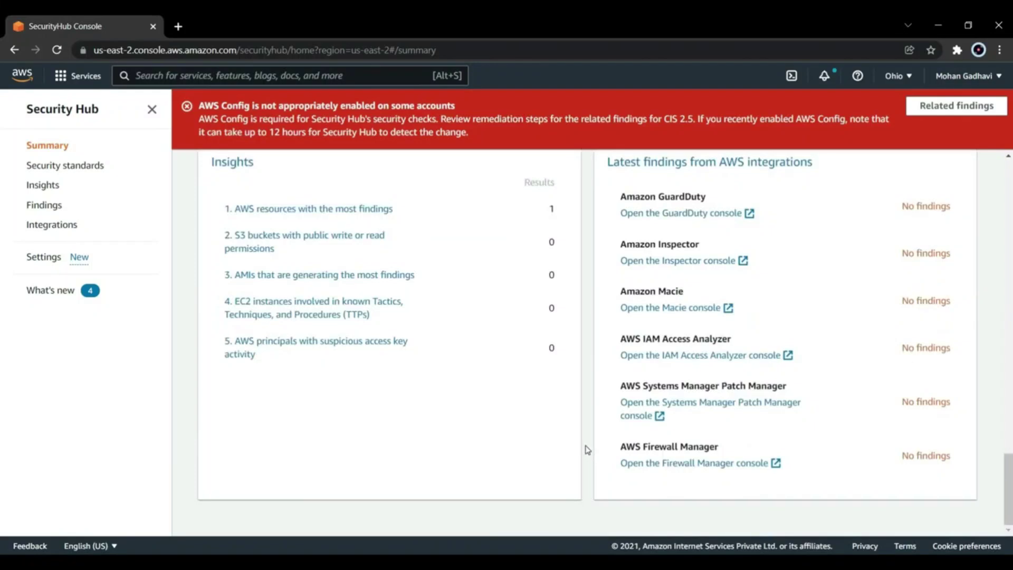
{"action": "scroll", "coordinate": [587, 449], "scroll_direction": "up", "scroll_amount": 1}
{"action": "scroll", "coordinate": [587, 448], "scroll_direction": "down", "scroll_amount": 1}
{"action": "scroll", "coordinate": [581, 435], "scroll_direction": "up", "scroll_amount": 1}
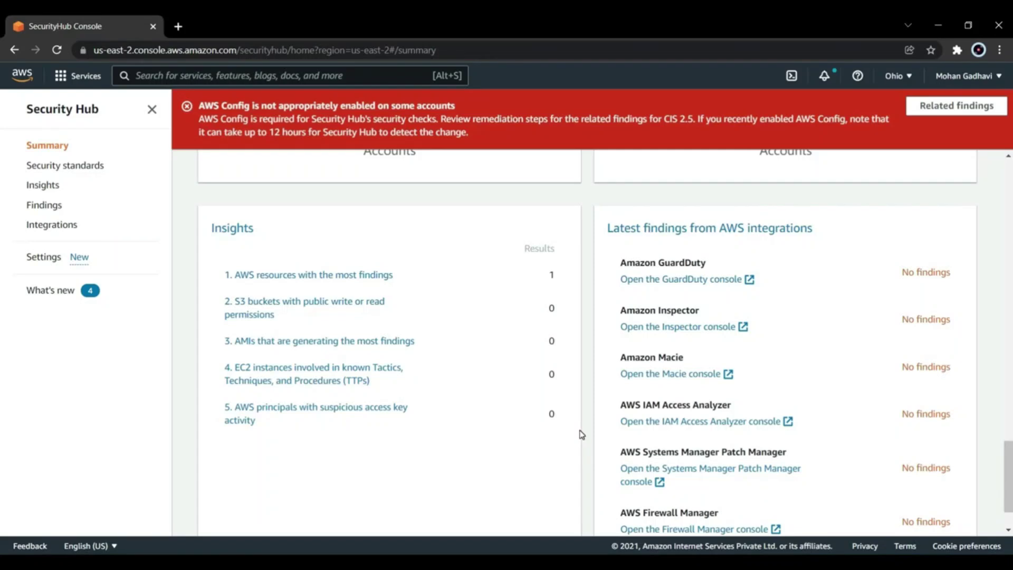
- Examine the security score per standard, the resources with the most failed checks and the insight charts on the Summary page
{"action": "scroll", "coordinate": [567, 286], "scroll_direction": "up", "scroll_amount": 15}
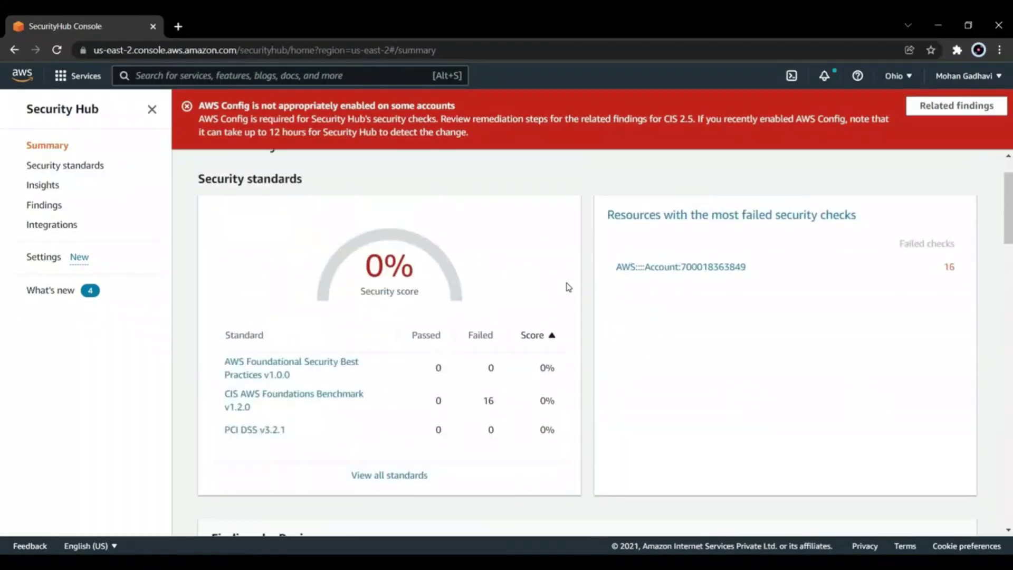
{"action": "scroll", "coordinate": [568, 287], "scroll_direction": "up", "scroll_amount": 1}
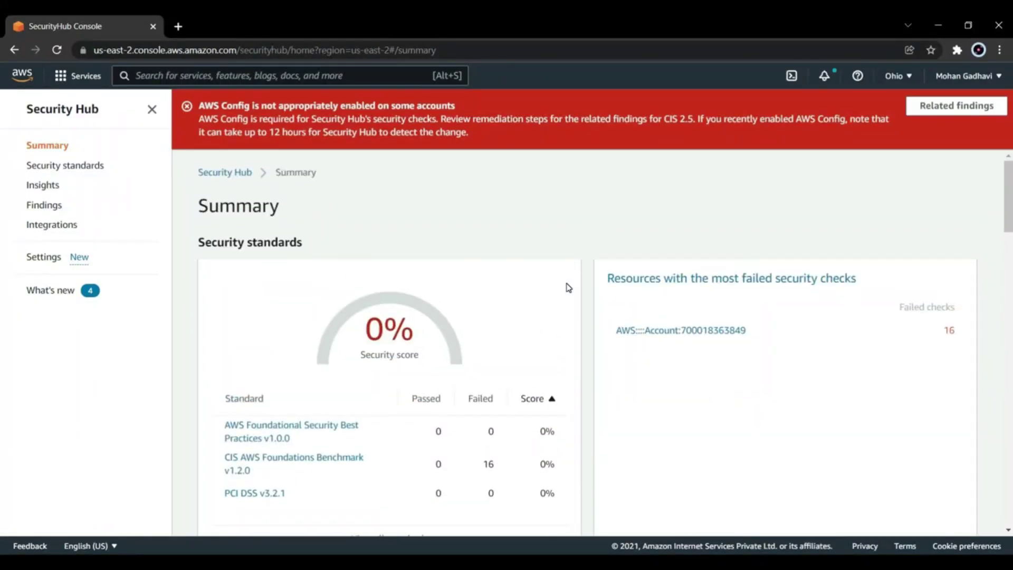
{"action": "scroll", "coordinate": [568, 287], "scroll_direction": "down", "scroll_amount": 1}
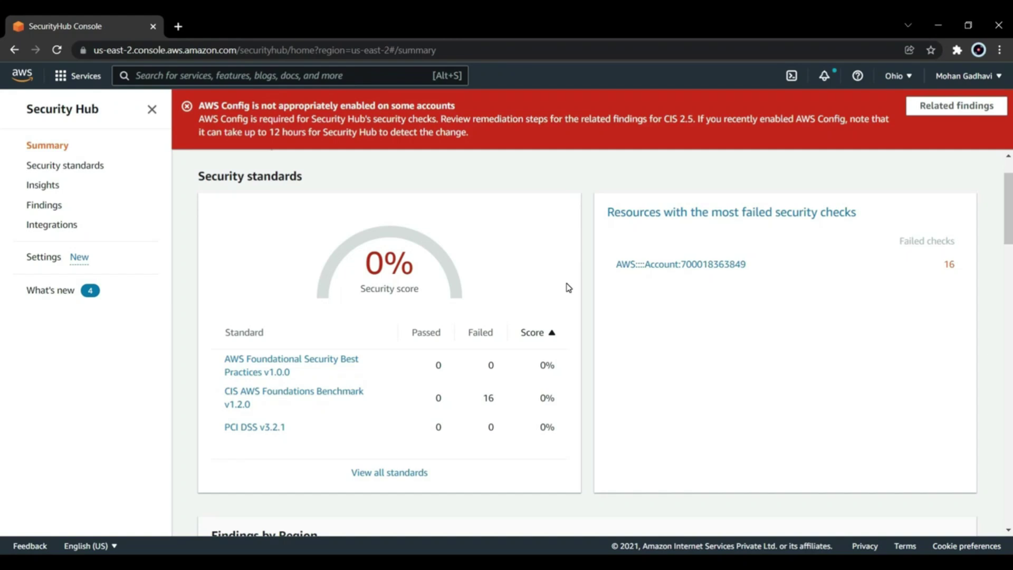
{"action": "scroll", "coordinate": [568, 287], "scroll_direction": "down", "scroll_amount": 10}
{"action": "mouse_move", "coordinate": [529, 293]}
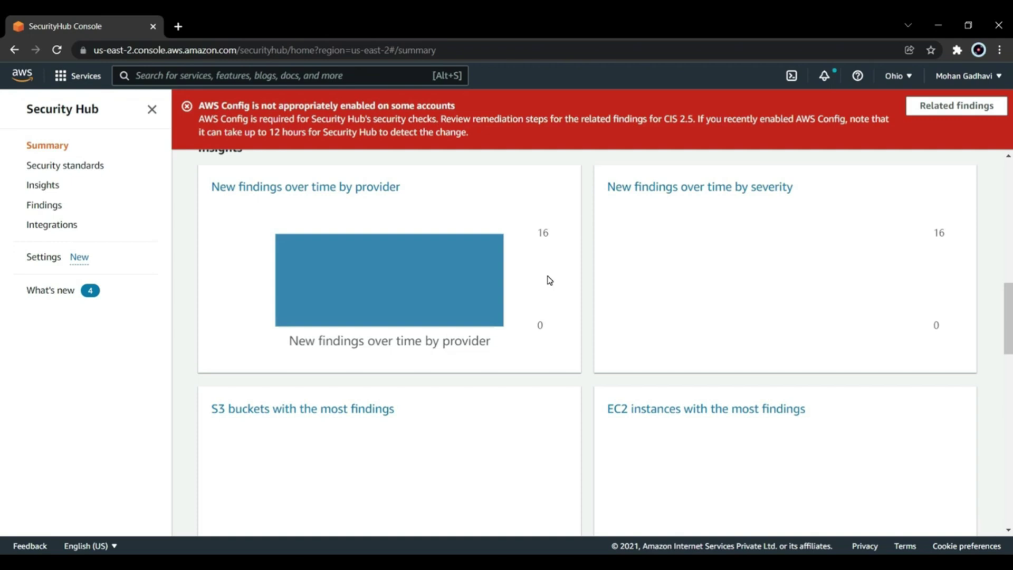
{"action": "scroll", "coordinate": [548, 279], "scroll_direction": "down", "scroll_amount": 1}
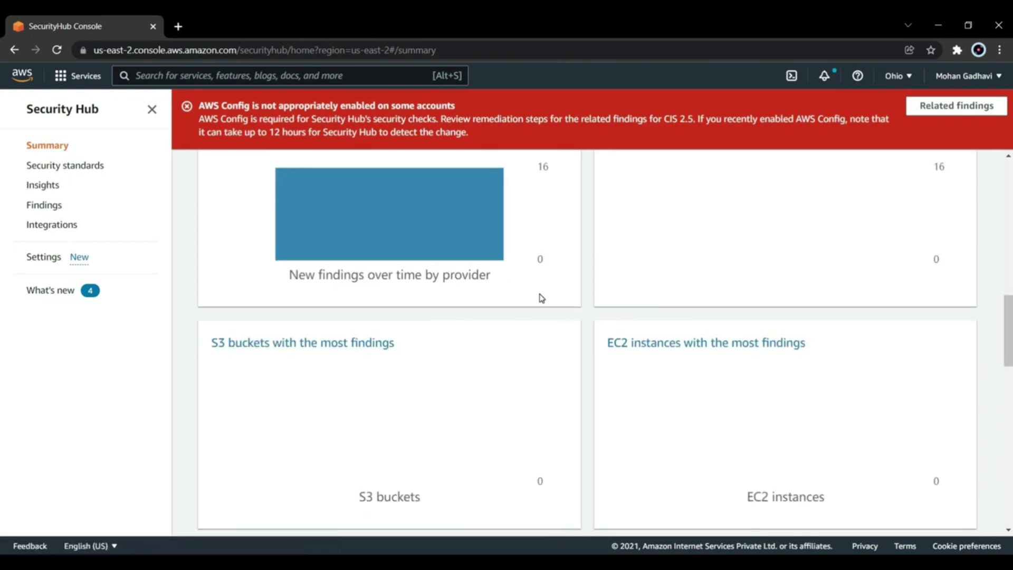
{"action": "scroll", "coordinate": [541, 298], "scroll_direction": "down", "scroll_amount": 1}
{"action": "scroll", "coordinate": [550, 230], "scroll_direction": "up", "scroll_amount": 1}
- Open the finding "Config.1 AWS Config should be enabled" from the Findings list and filter the list by its original severity of 40
{"action": "left_click", "coordinate": [39, 210]}
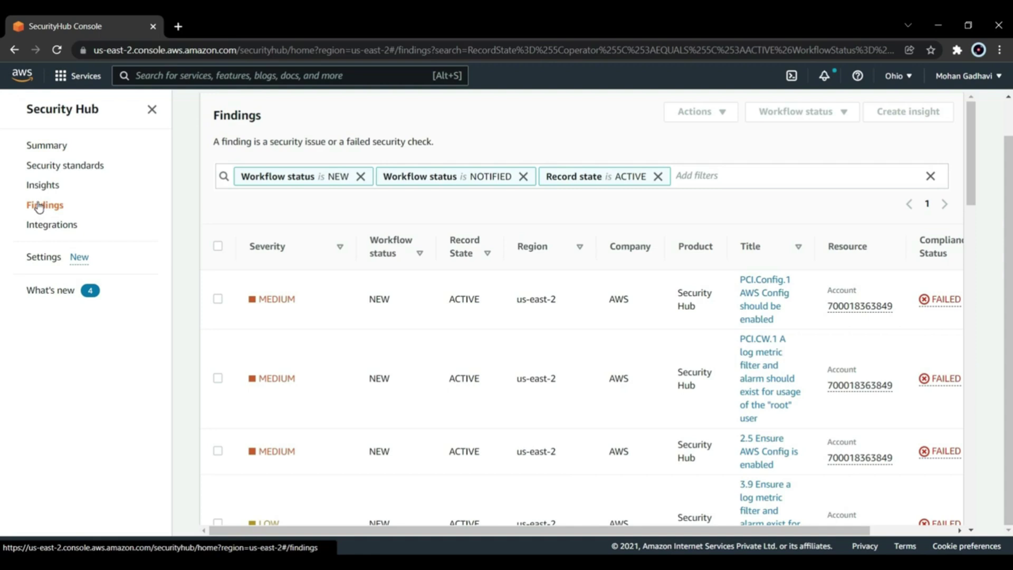
{"action": "left_click", "coordinate": [38, 207]}
{"action": "left_click", "coordinate": [786, 292]}
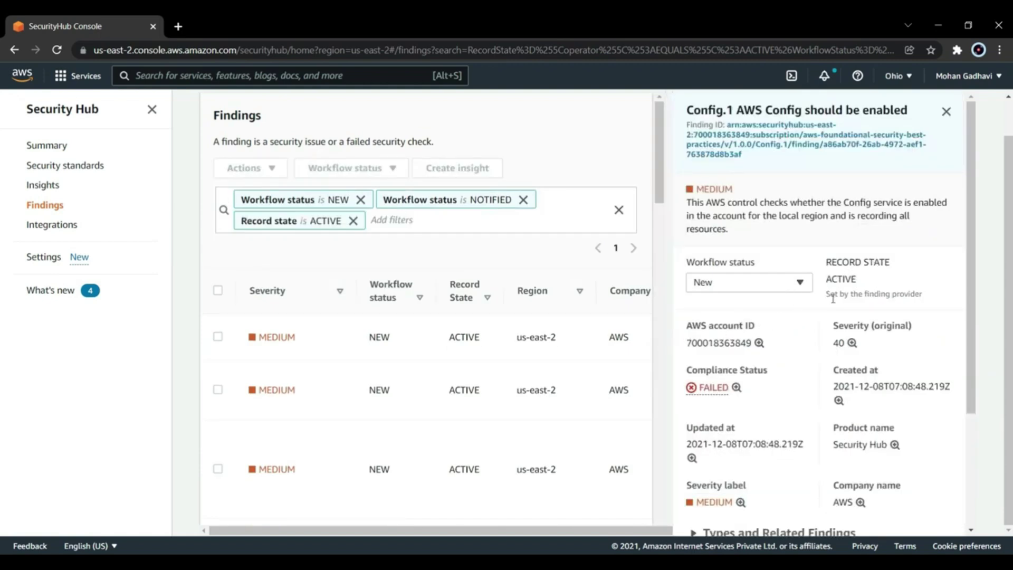
{"action": "left_click_drag", "start_coordinate": [830, 320], "coordinate": [846, 344]}
{"action": "left_click", "coordinate": [852, 343]}
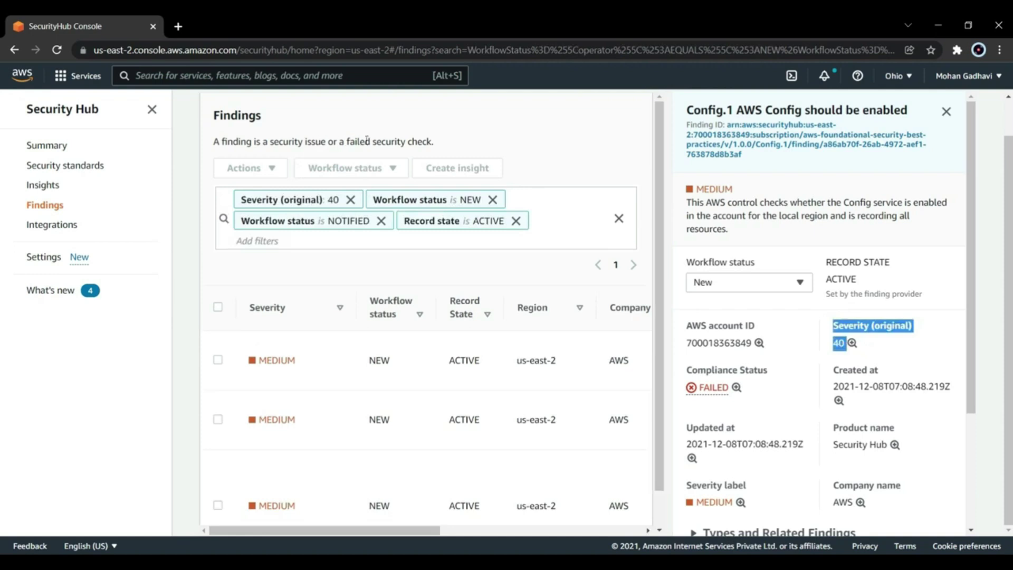
{"action": "left_click_drag", "start_coordinate": [371, 140], "coordinate": [450, 141]}
{"action": "left_click", "coordinate": [449, 141]}
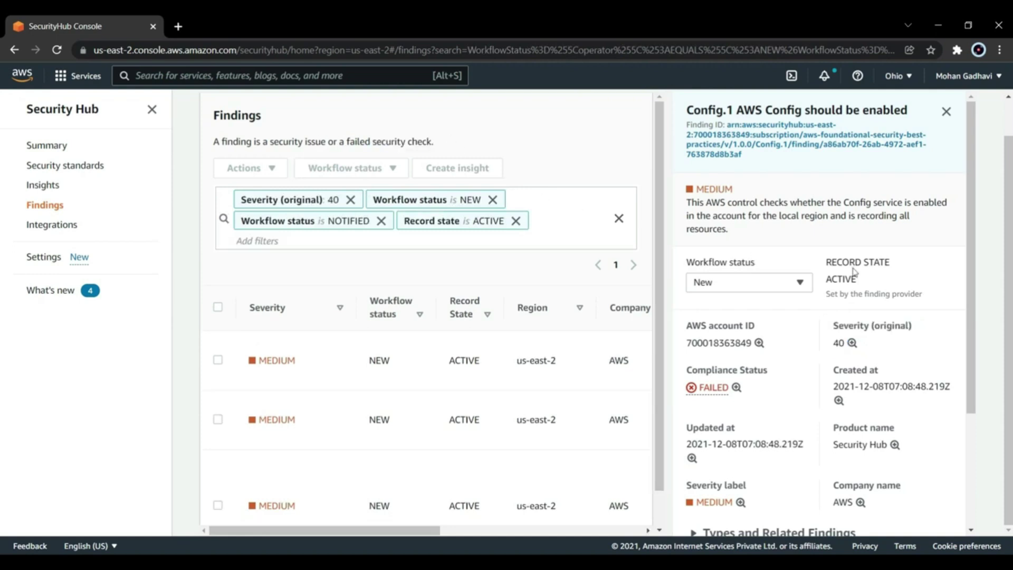
- Examine the finding's severity label and its expanded Types and Related Findings, Resources and Remediation details
{"action": "scroll", "coordinate": [941, 346], "scroll_direction": "down", "scroll_amount": 3}
{"action": "double_click", "coordinate": [723, 371]}
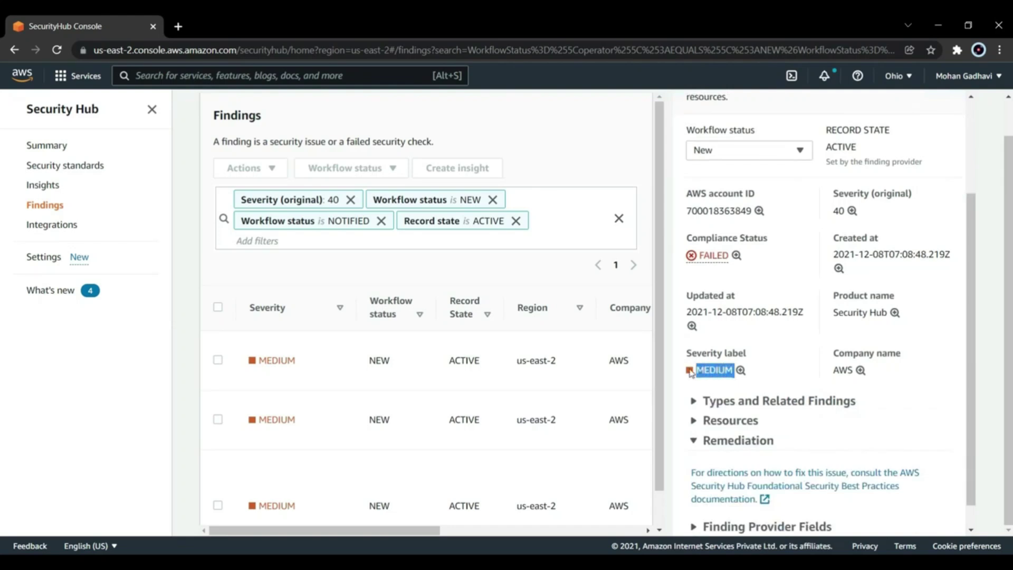
{"action": "scroll", "coordinate": [768, 360], "scroll_direction": "down", "scroll_amount": 1}
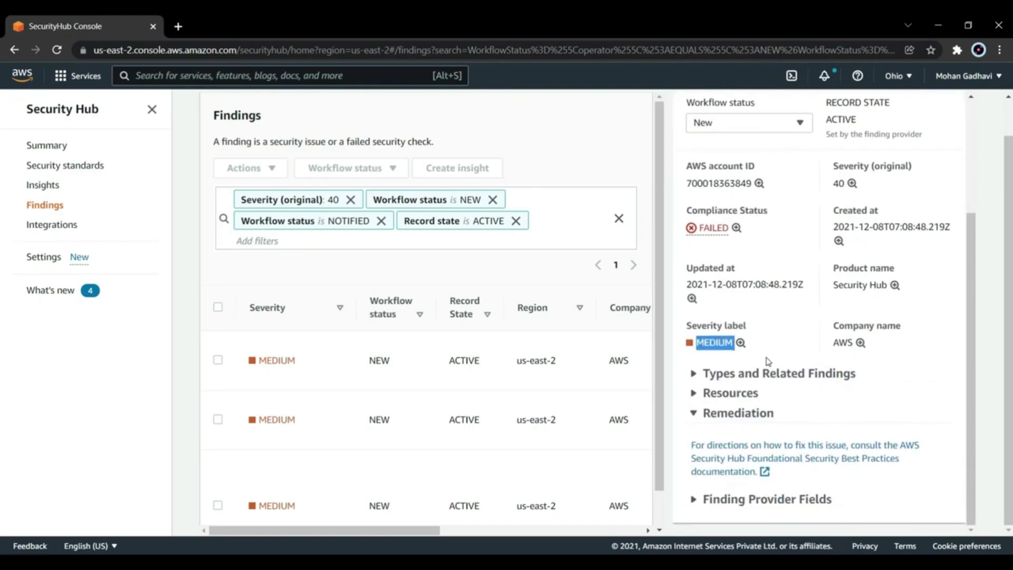
{"action": "left_click", "coordinate": [716, 385]}
{"action": "scroll", "coordinate": [715, 386], "scroll_direction": "down", "scroll_amount": 1}
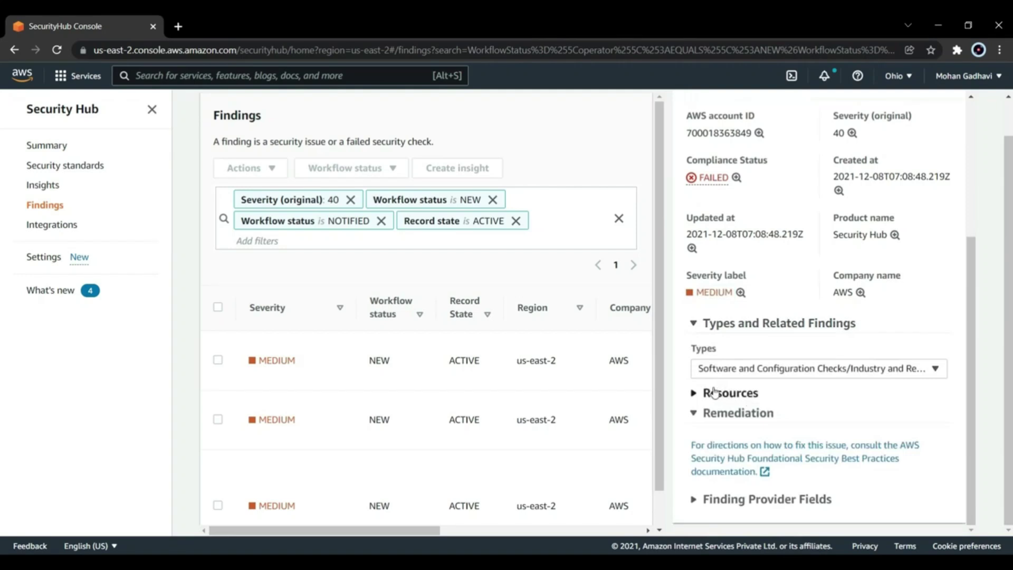
{"action": "left_click", "coordinate": [699, 393]}
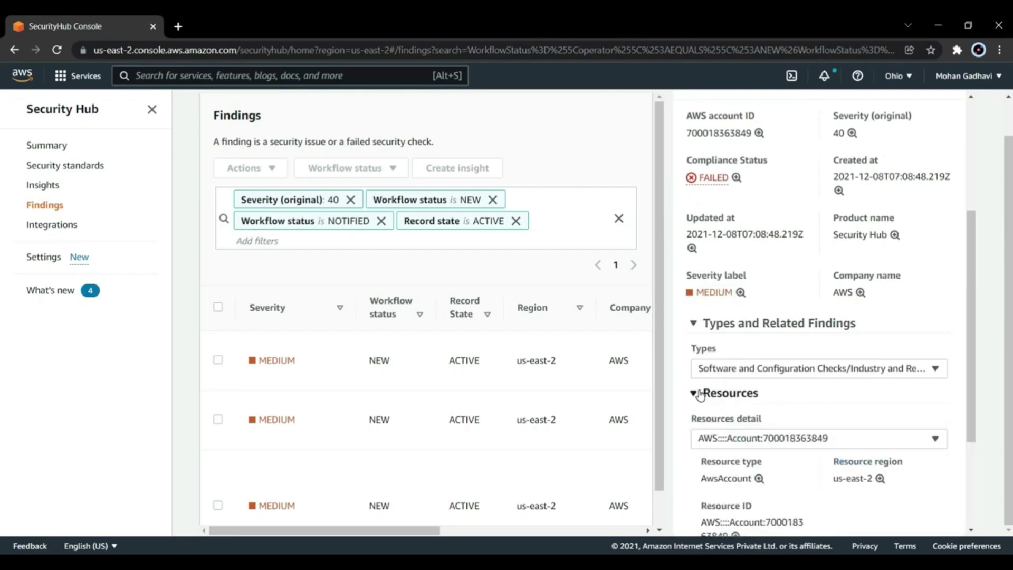
{"action": "scroll", "coordinate": [700, 391], "scroll_direction": "down", "scroll_amount": 1}
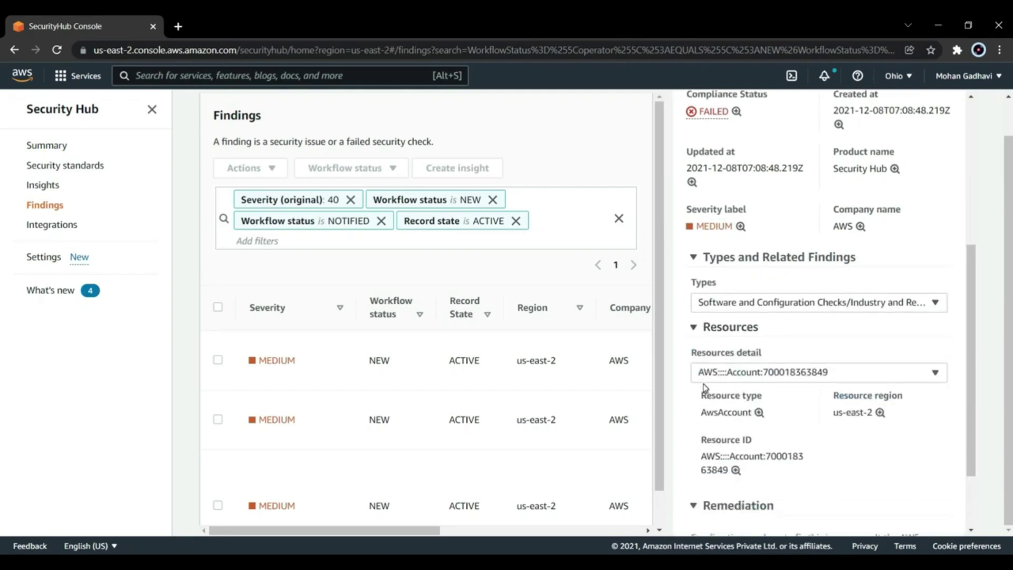
{"action": "scroll", "coordinate": [747, 388], "scroll_direction": "down", "scroll_amount": 2}
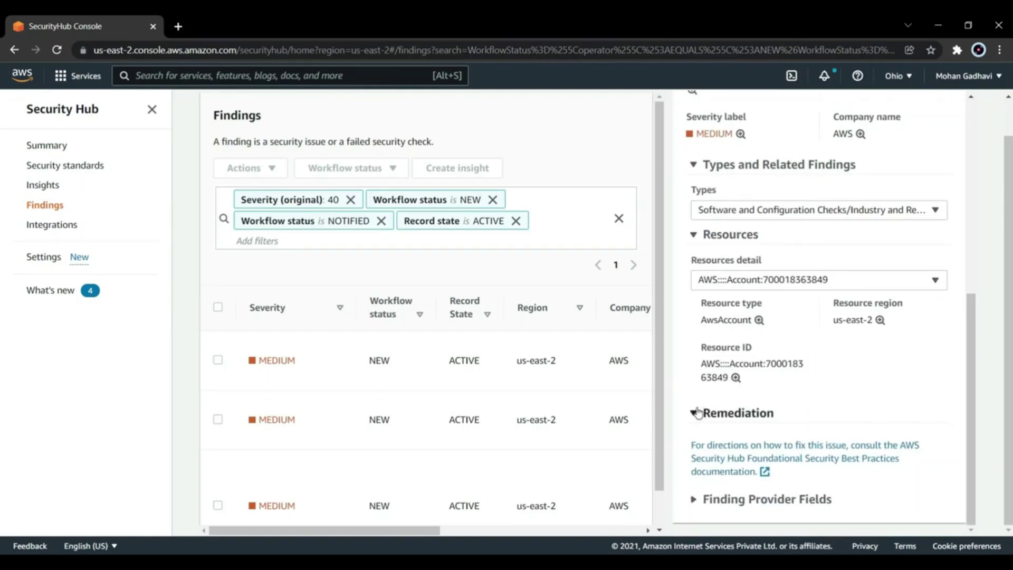
{"action": "left_click", "coordinate": [697, 413]}
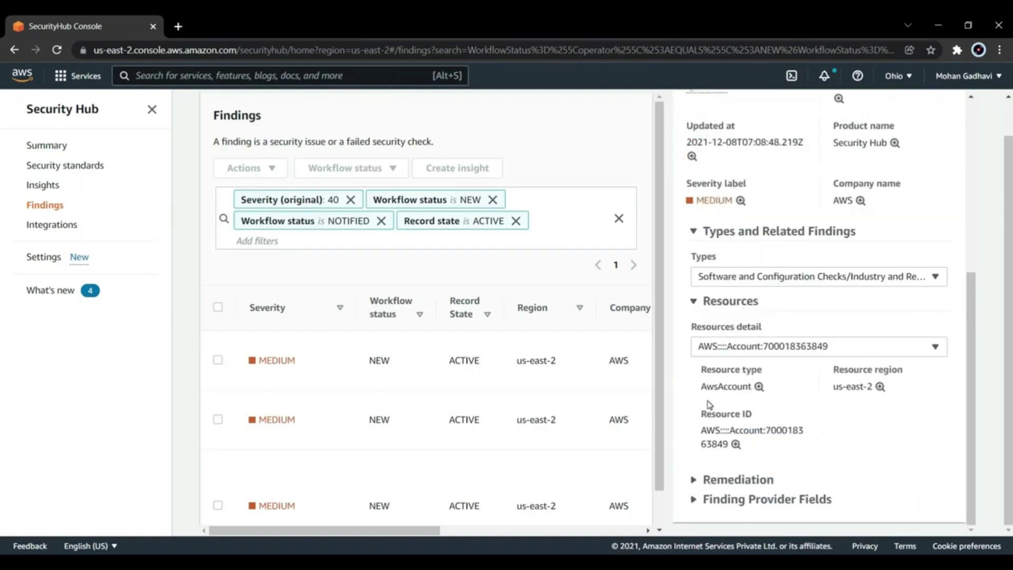
{"action": "left_click", "coordinate": [704, 480]}
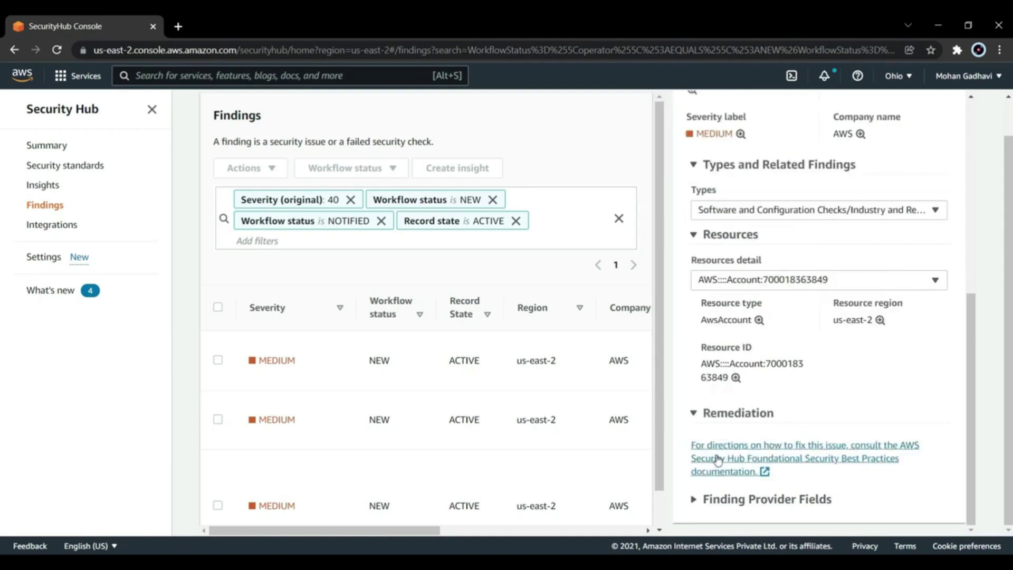
- Open the AWS Security Hub Foundational Security Best Practices documentation linked in the finding's remediation details
{"action": "left_click", "coordinate": [720, 459]}
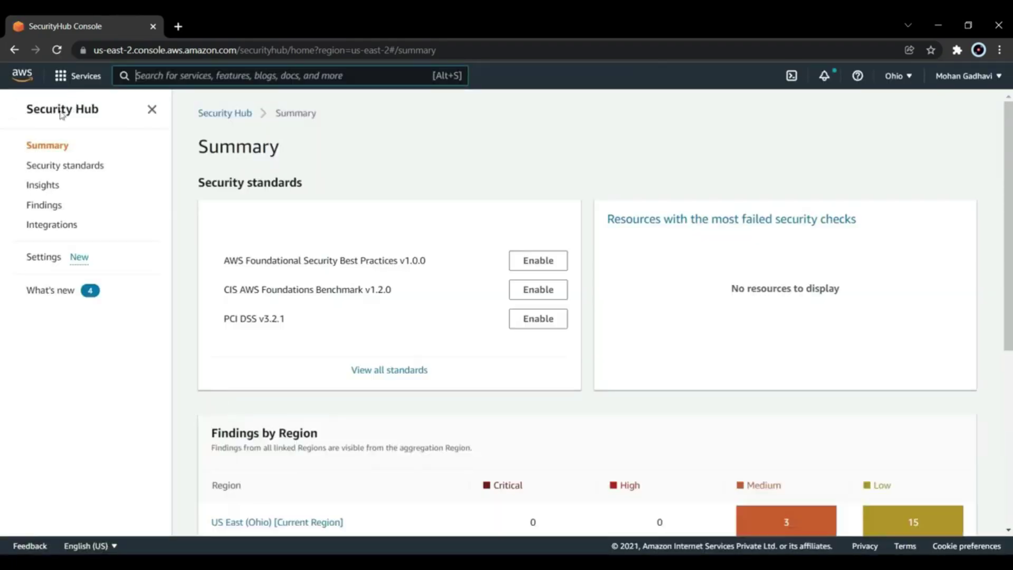
- Open the results of the AWS Foundational Security Best Practices v1.0.0 standard and examine its overview and list of enabled controls
{"action": "left_click", "coordinate": [68, 168]}
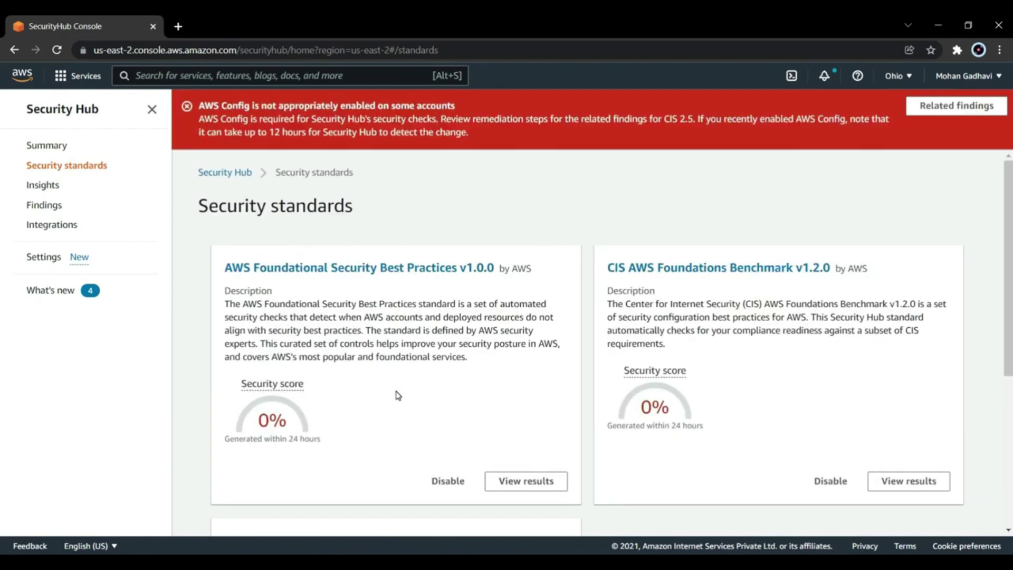
{"action": "left_click", "coordinate": [526, 482]}
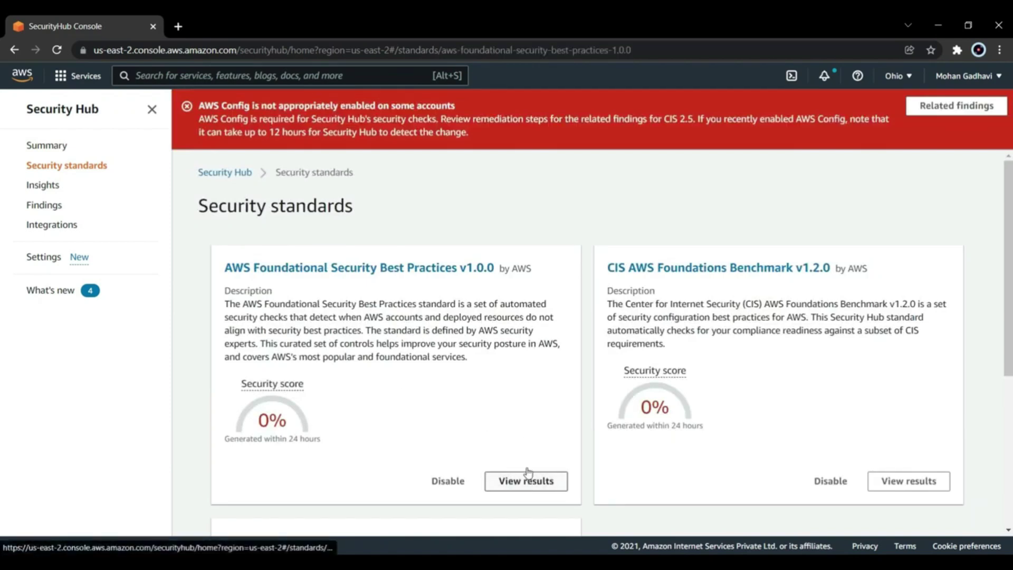
{"action": "scroll", "coordinate": [545, 415], "scroll_direction": "down", "scroll_amount": 4}
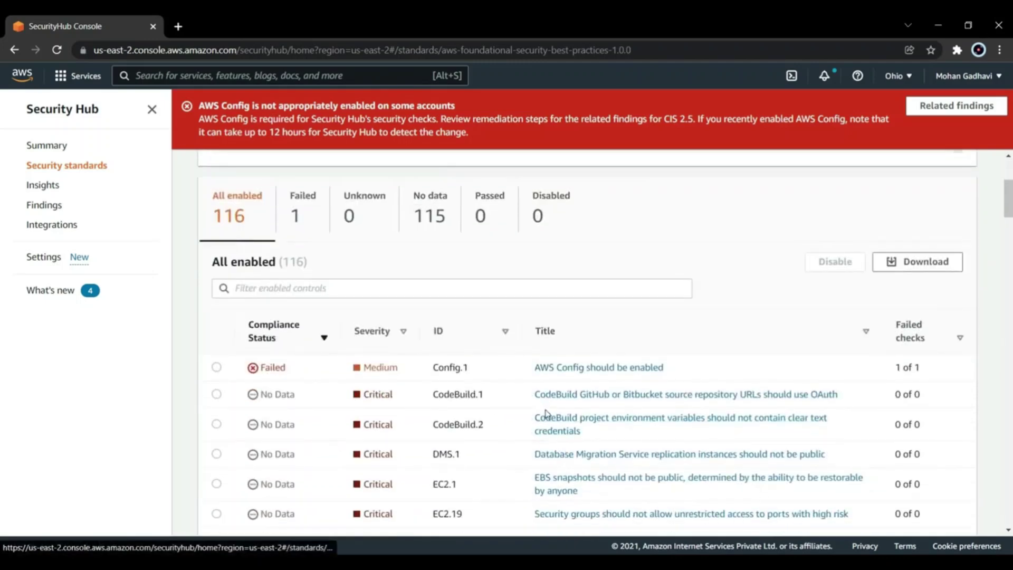
{"action": "scroll", "coordinate": [545, 414], "scroll_direction": "down", "scroll_amount": 3}
{"action": "scroll", "coordinate": [545, 411], "scroll_direction": "up", "scroll_amount": 3}
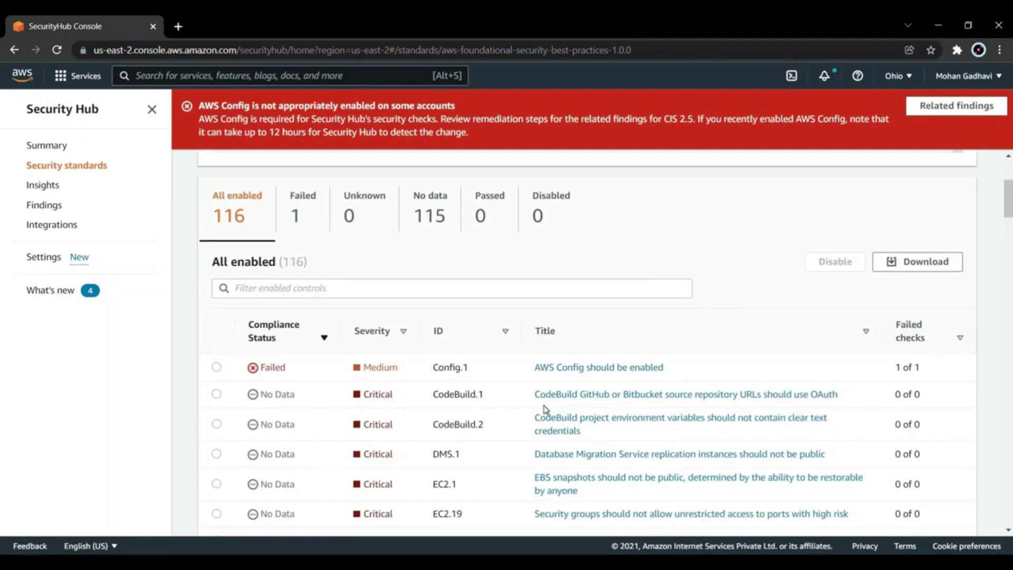
{"action": "scroll", "coordinate": [545, 410], "scroll_direction": "down", "scroll_amount": 5}
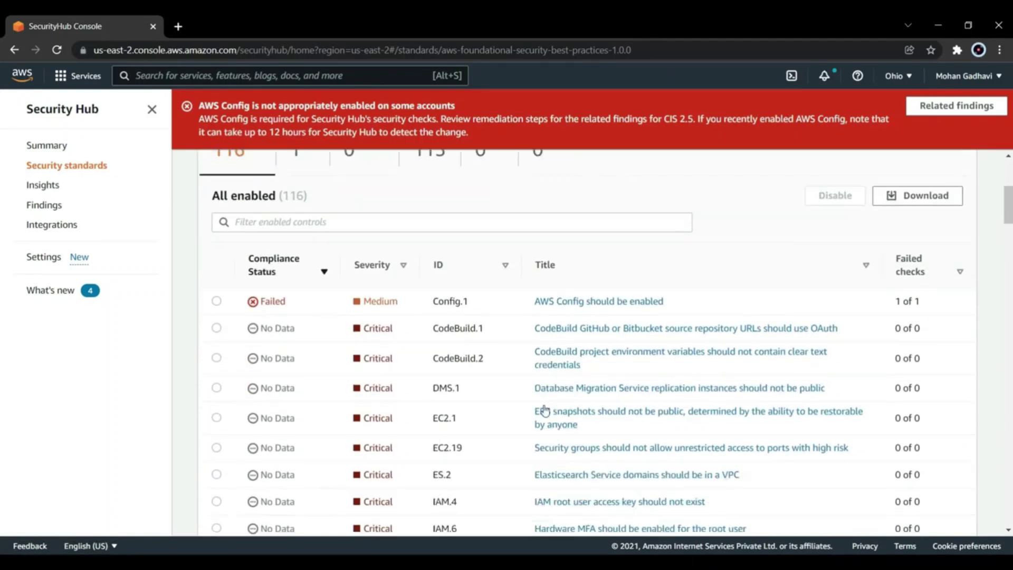
{"action": "scroll", "coordinate": [545, 410], "scroll_direction": "up", "scroll_amount": 1}
{"action": "scroll", "coordinate": [544, 410], "scroll_direction": "up", "scroll_amount": 4}
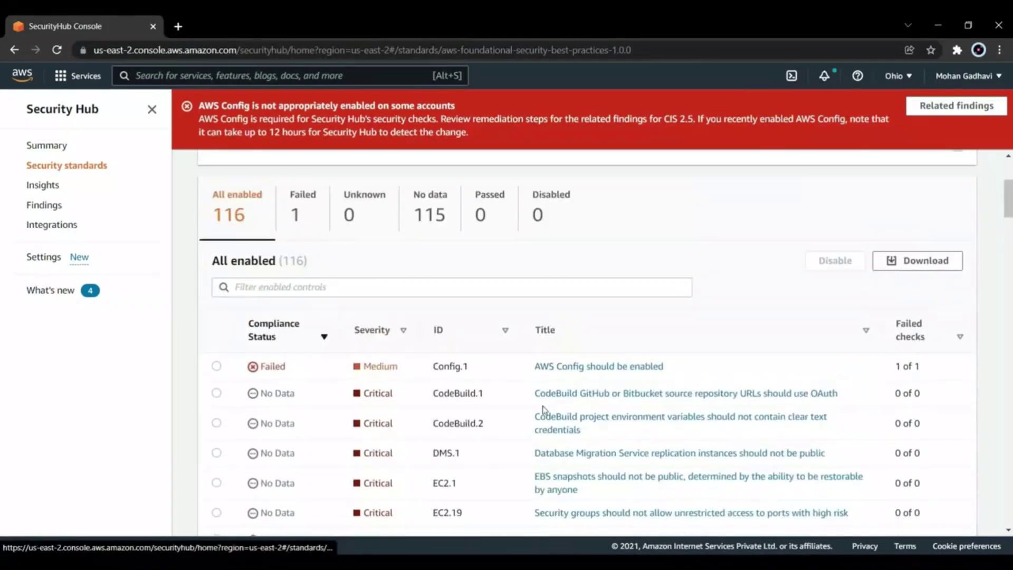
{"action": "scroll", "coordinate": [543, 412], "scroll_direction": "down", "scroll_amount": 6}
{"action": "scroll", "coordinate": [543, 412], "scroll_direction": "down", "scroll_amount": 7}
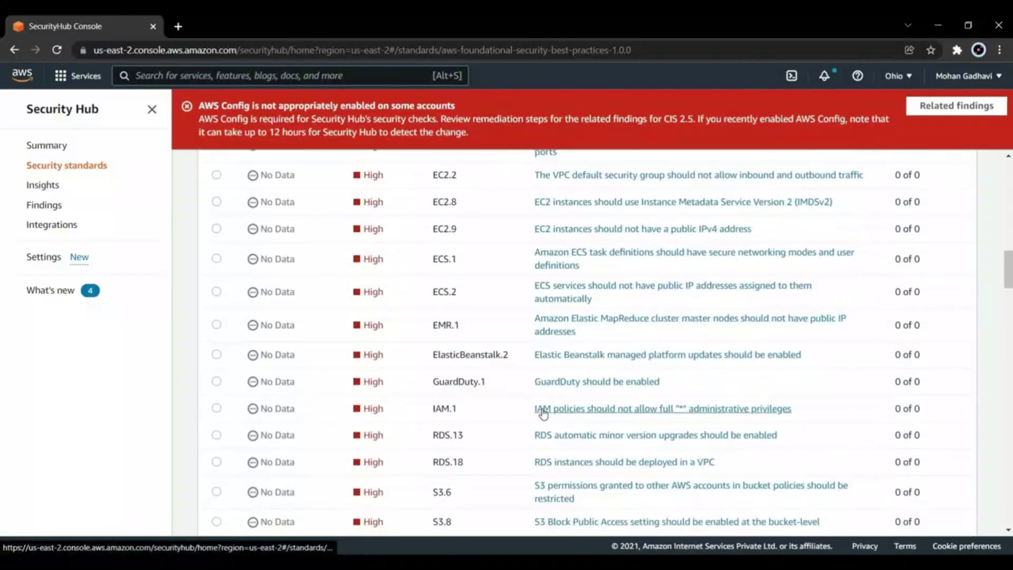
{"action": "scroll", "coordinate": [542, 411], "scroll_direction": "up", "scroll_amount": 17}
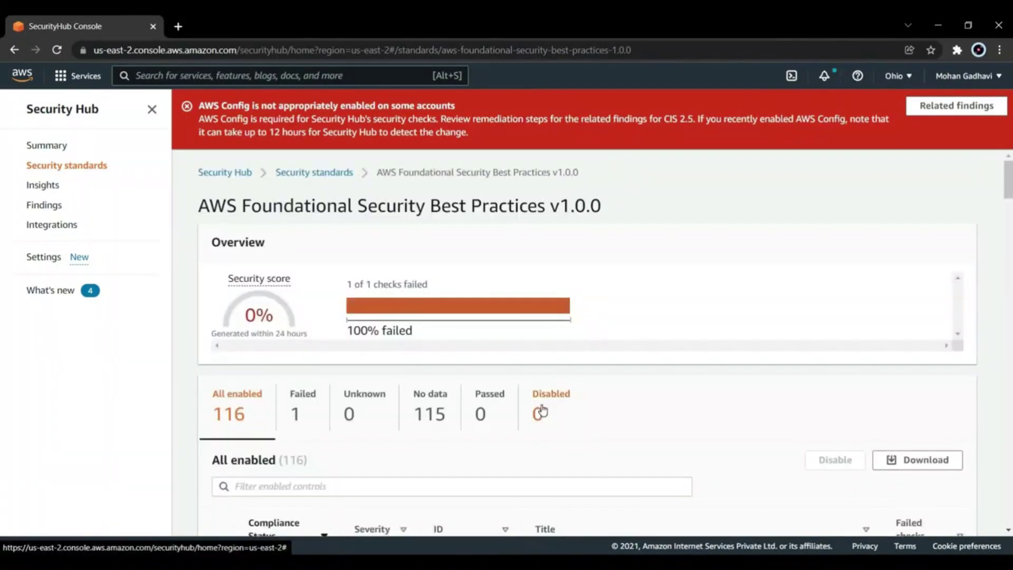
{"action": "scroll", "coordinate": [542, 410], "scroll_direction": "down", "scroll_amount": 6}
- Look through the available Security Hub integrations, from AWS Audit Manager and Amazon Detective to Inspector, Macie and the first third-party products
{"action": "left_click", "coordinate": [62, 225]}
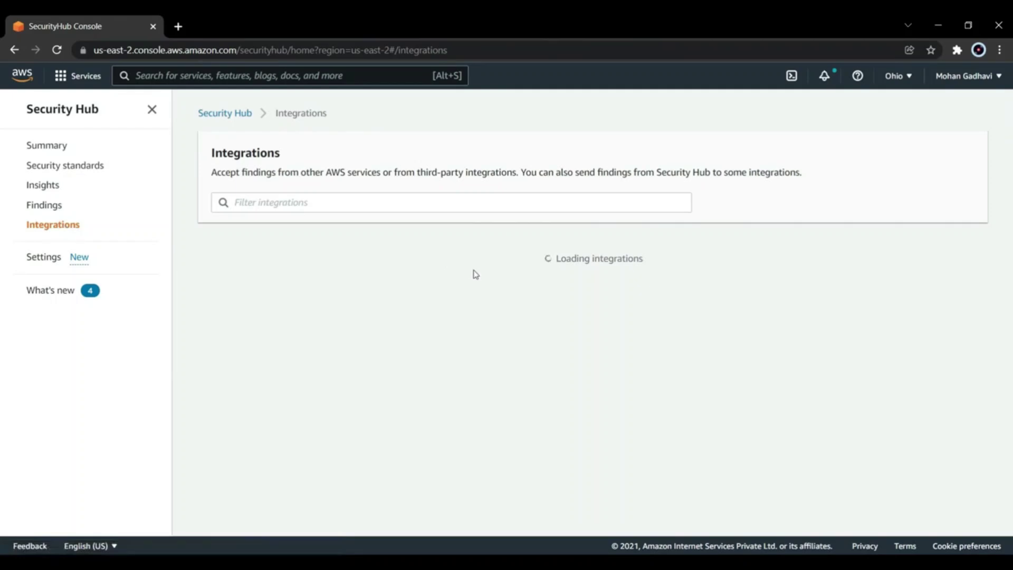
{"action": "scroll", "coordinate": [482, 282], "scroll_direction": "down", "scroll_amount": 1}
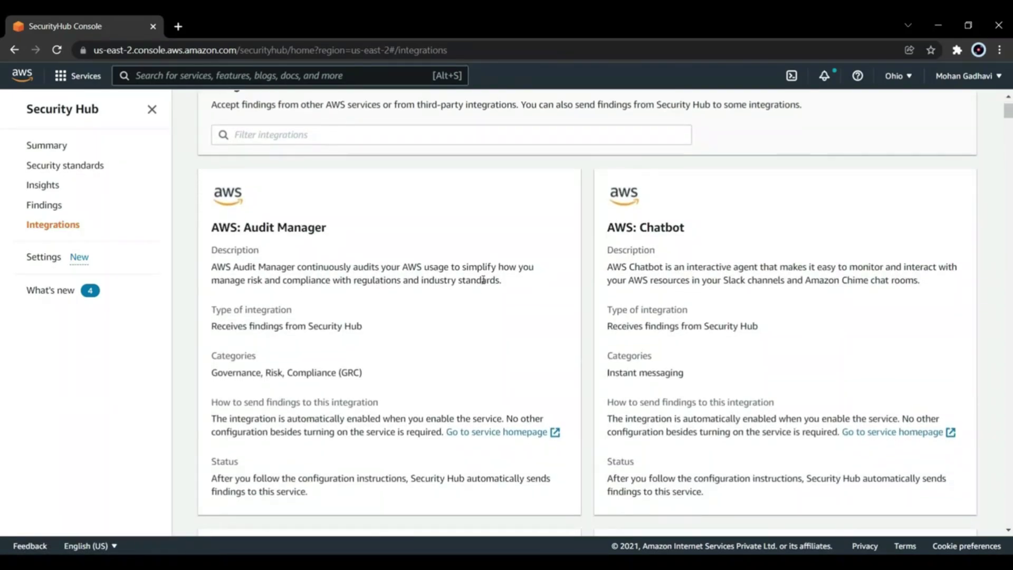
{"action": "scroll", "coordinate": [483, 280], "scroll_direction": "down", "scroll_amount": 10}
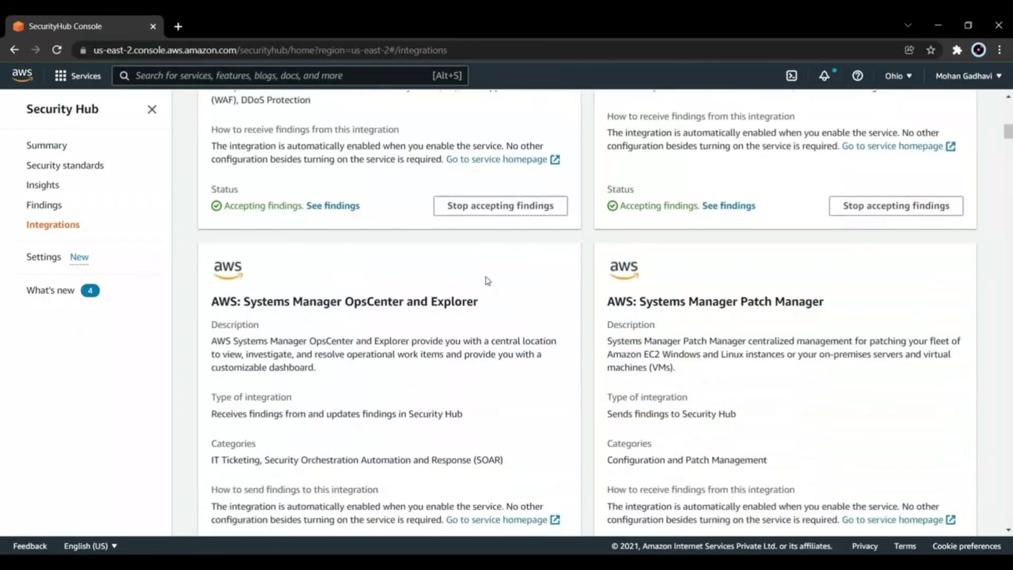
{"action": "scroll", "coordinate": [486, 280], "scroll_direction": "down", "scroll_amount": 6}
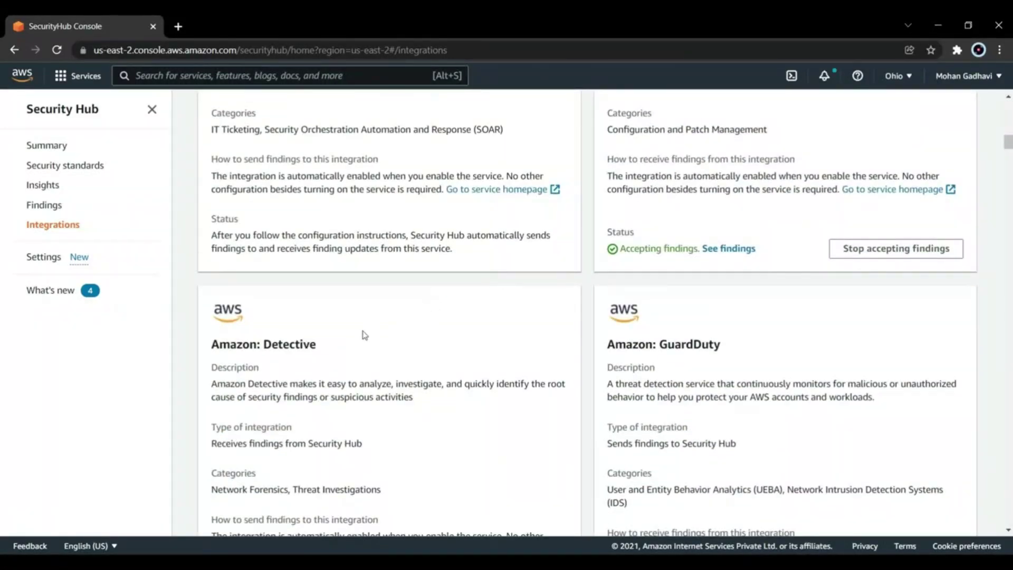
{"action": "left_click_drag", "start_coordinate": [269, 362], "coordinate": [255, 343]}
{"action": "scroll", "coordinate": [446, 296], "scroll_direction": "down", "scroll_amount": 10}
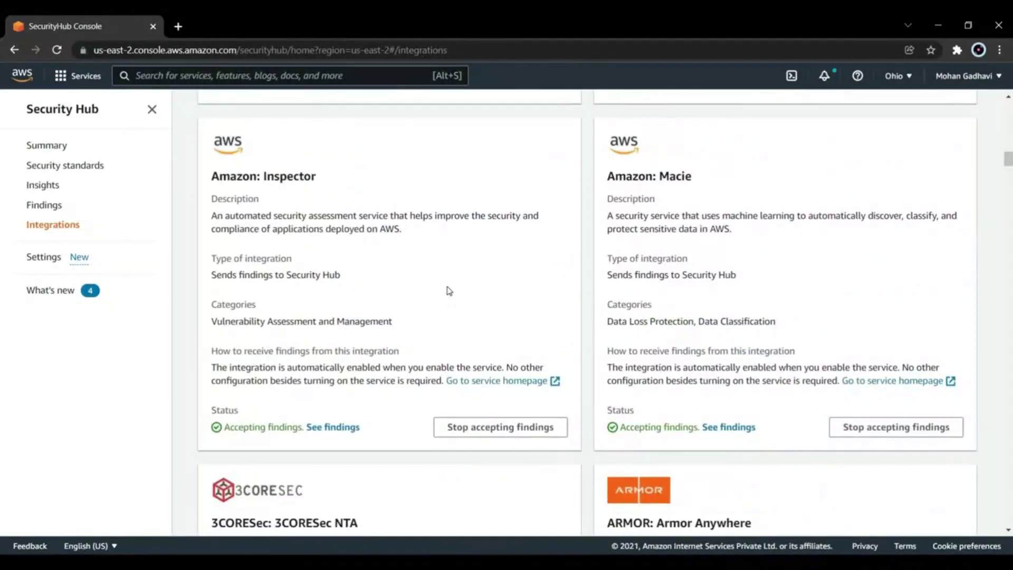
{"action": "scroll", "coordinate": [481, 267], "scroll_direction": "up", "scroll_amount": 8}
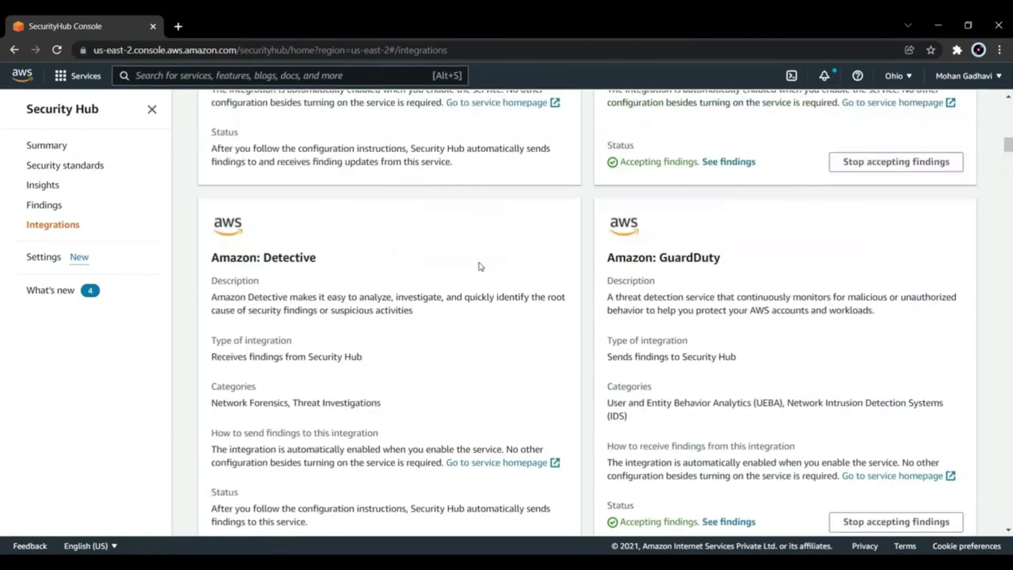
{"action": "scroll", "coordinate": [480, 266], "scroll_direction": "up", "scroll_amount": 10}
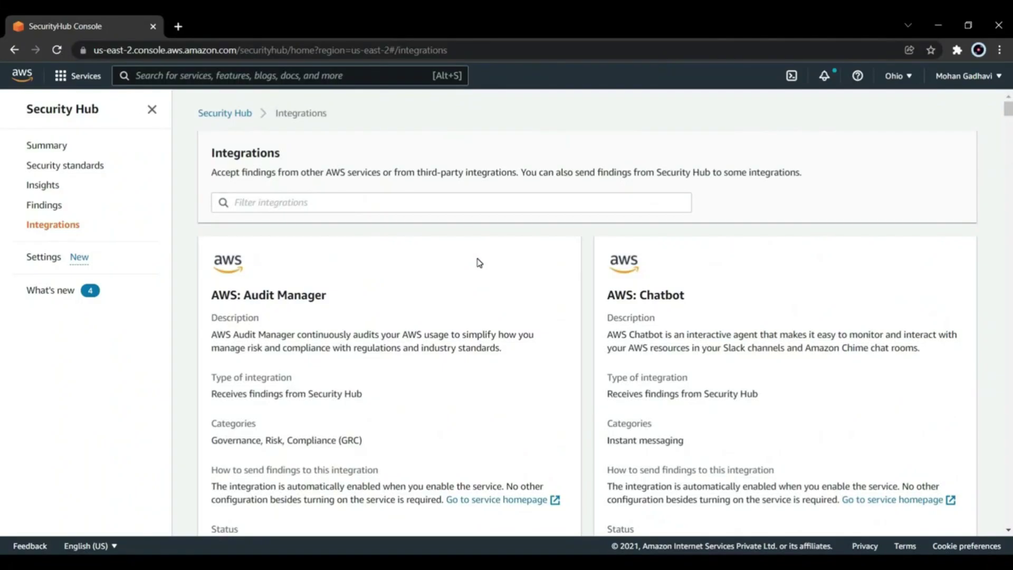
- Disable AWS Security Hub from its general settings and confirm the deactivation
{"action": "left_click", "coordinate": [39, 257]}
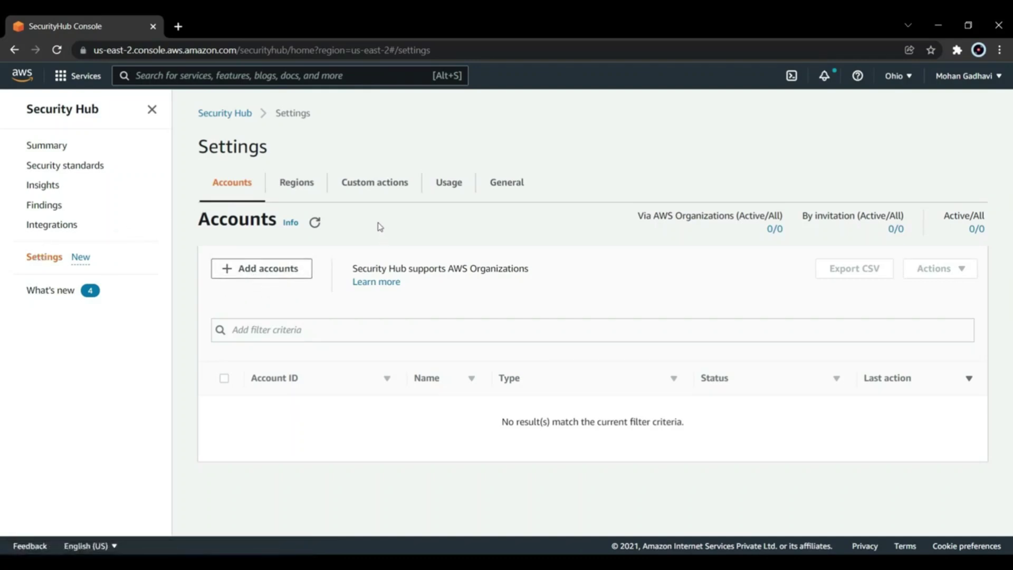
{"action": "left_click", "coordinate": [506, 193]}
{"action": "scroll", "coordinate": [405, 365], "scroll_direction": "down", "scroll_amount": 4}
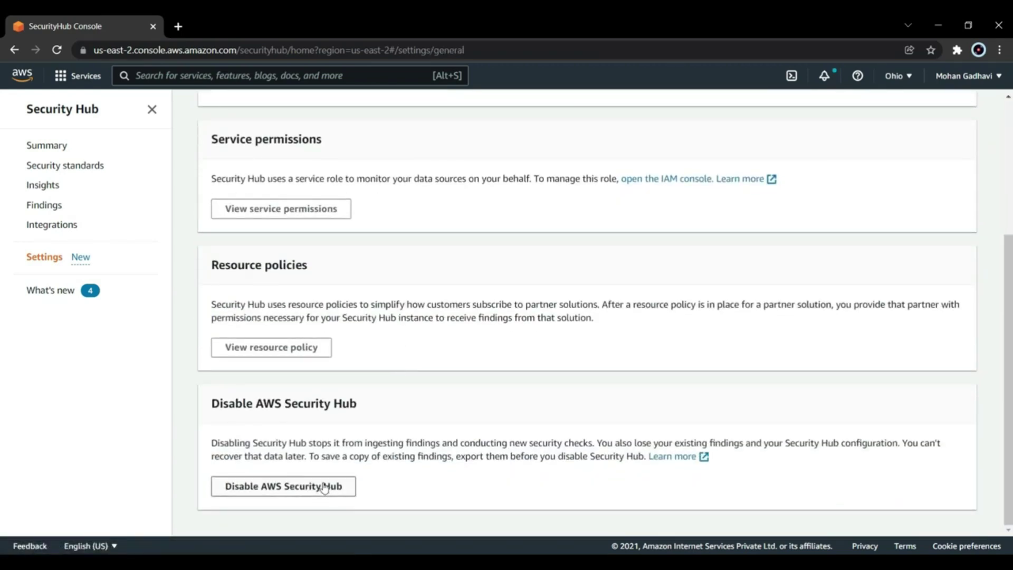
{"action": "left_click", "coordinate": [324, 485]}
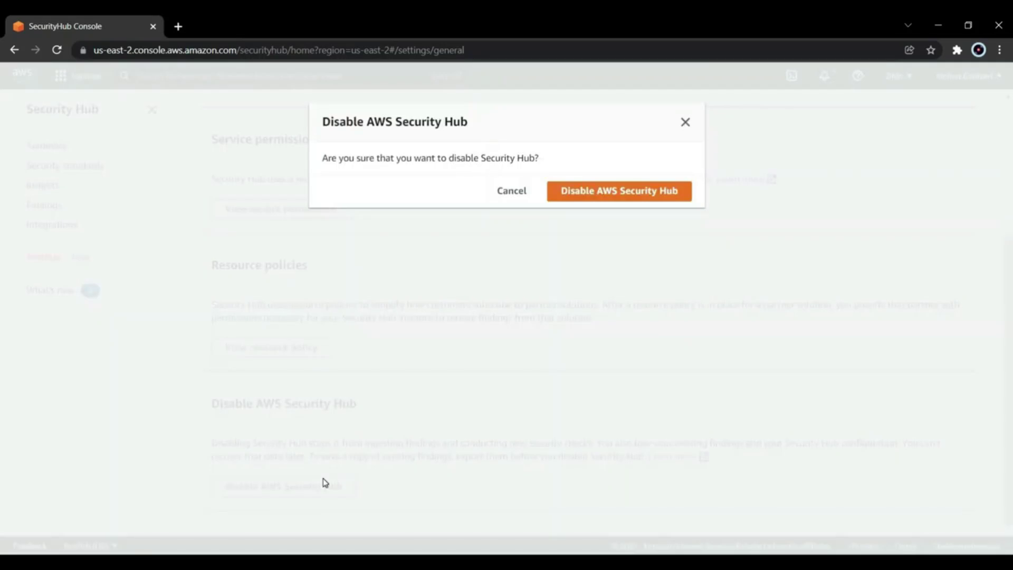
{"action": "left_click", "coordinate": [595, 193]}
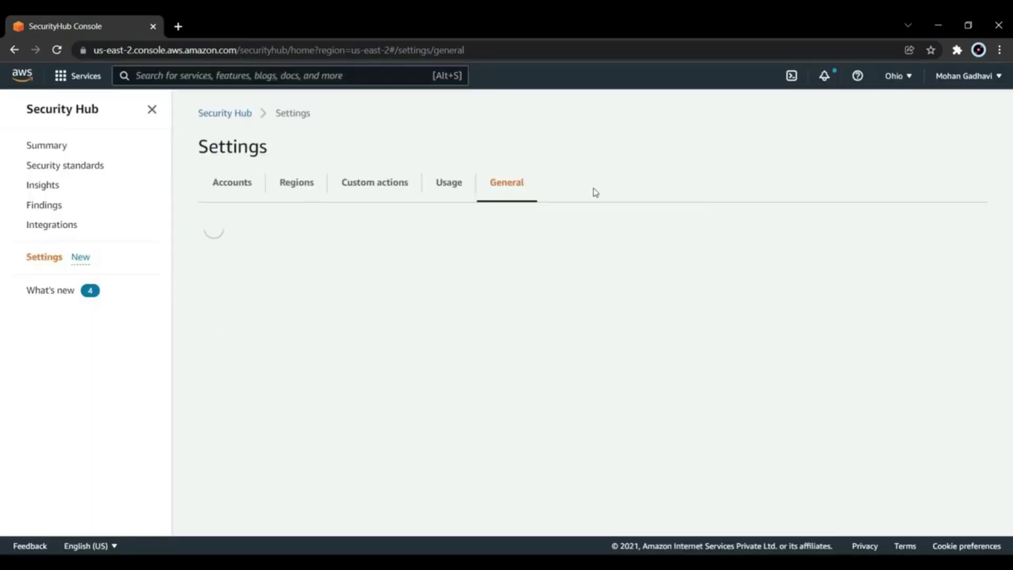